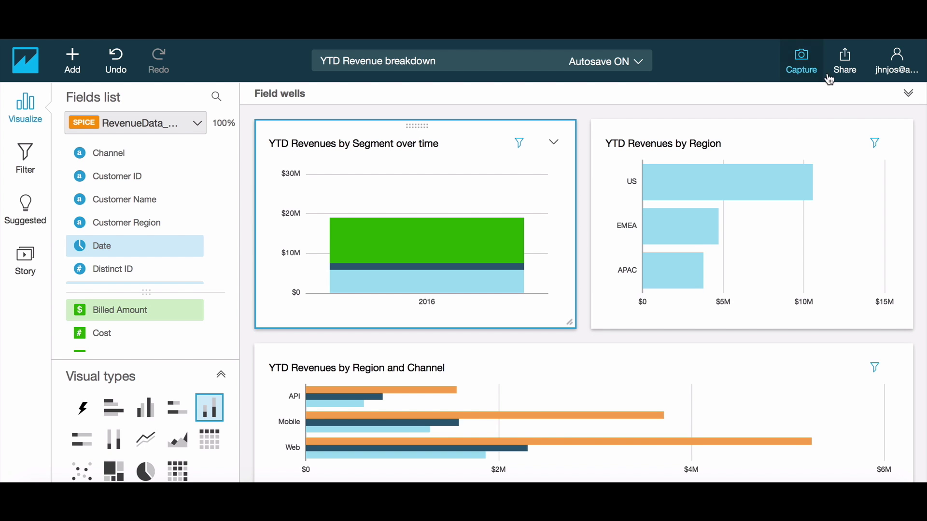
Share the YTD Revenue breakdown analysis with another account user as co-owner
{"action": "left_click", "coordinate": [847, 77]}
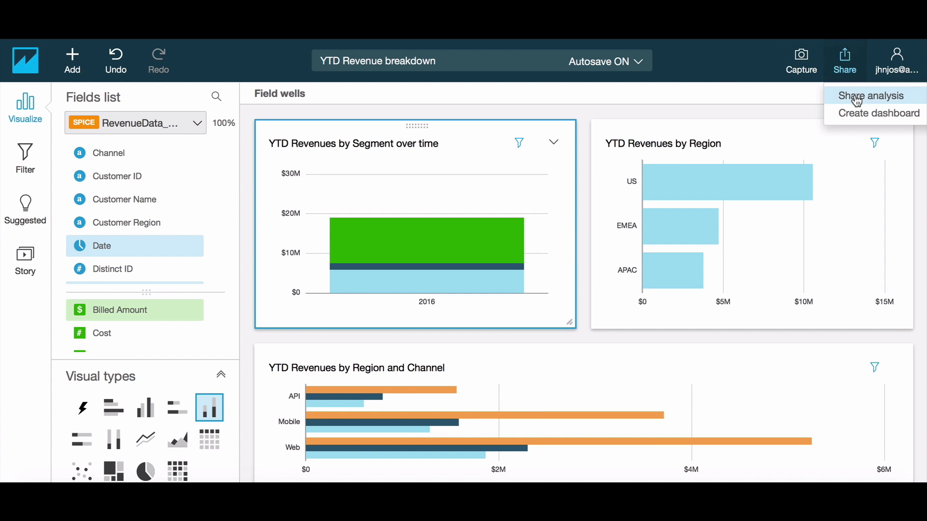
{"action": "left_click", "coordinate": [856, 98]}
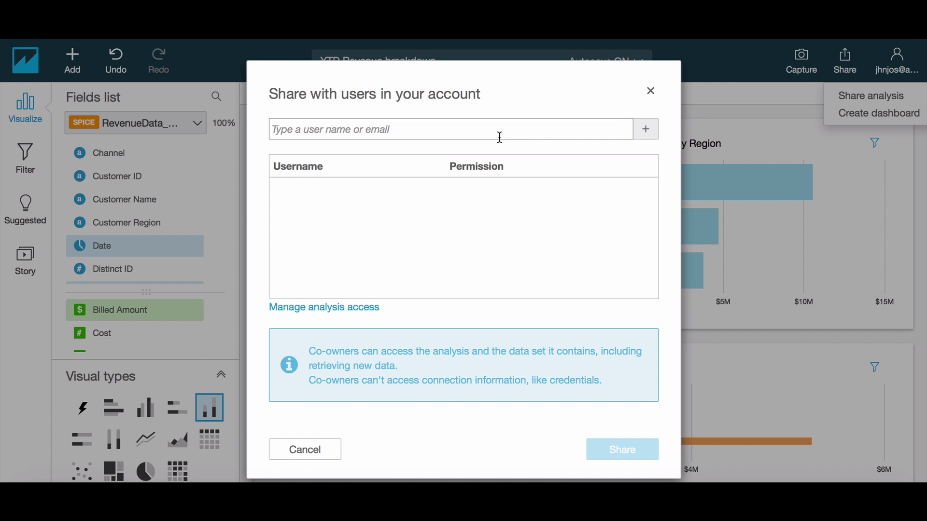
{"action": "left_click", "coordinate": [500, 134]}
{"action": "type", "text": "user"}
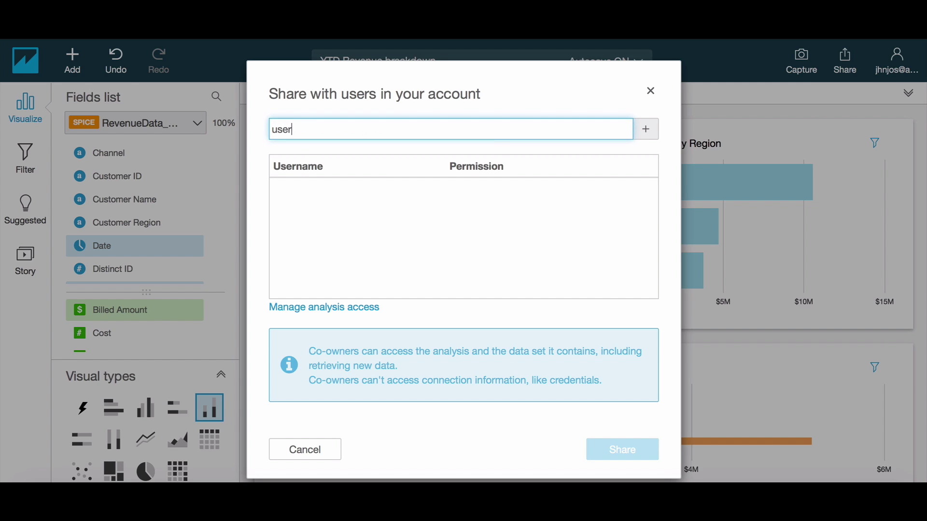
{"action": "left_click", "coordinate": [487, 164]}
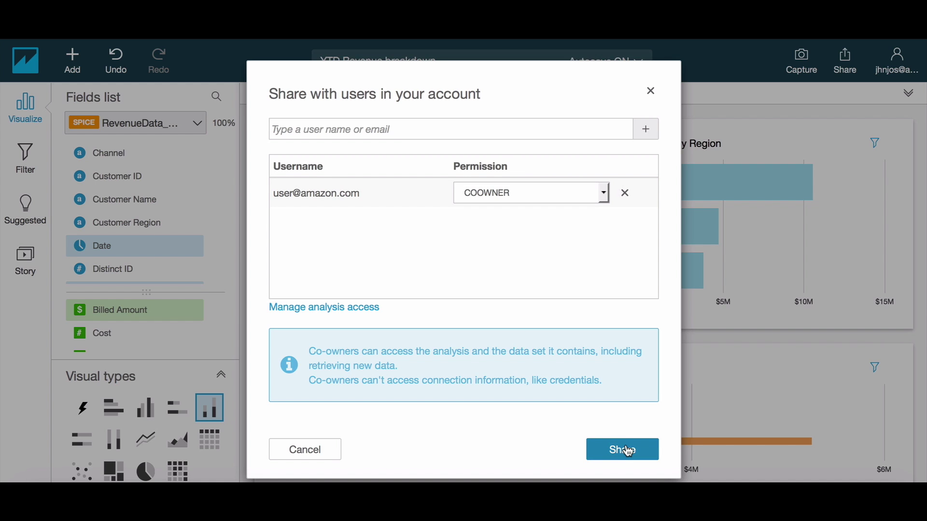
{"action": "left_click", "coordinate": [628, 451]}
Review which accounts can access the analysis, then return to the YTD Revenue breakdown analysis
{"action": "left_click", "coordinate": [845, 61]}
{"action": "left_click", "coordinate": [871, 96]}
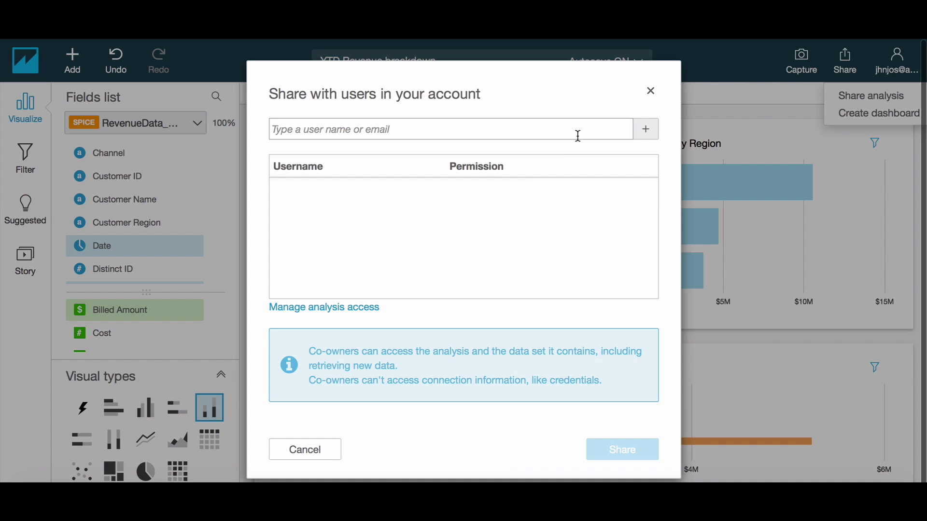
{"action": "left_click", "coordinate": [360, 308]}
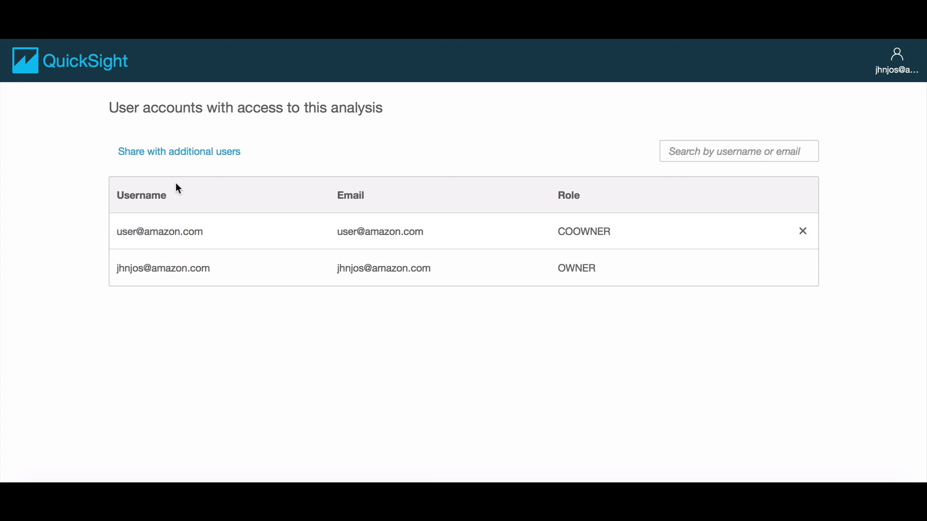
{"action": "left_click", "coordinate": [30, 68]}
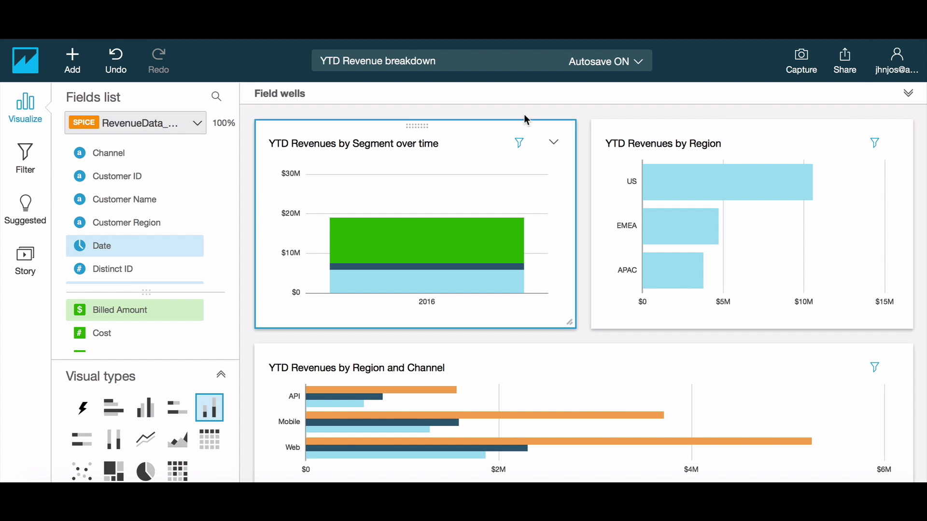
Create a dashboard from the analysis and name it 'YTD Revenue Dashboard'
{"action": "left_click", "coordinate": [850, 76]}
{"action": "left_click", "coordinate": [853, 113]}
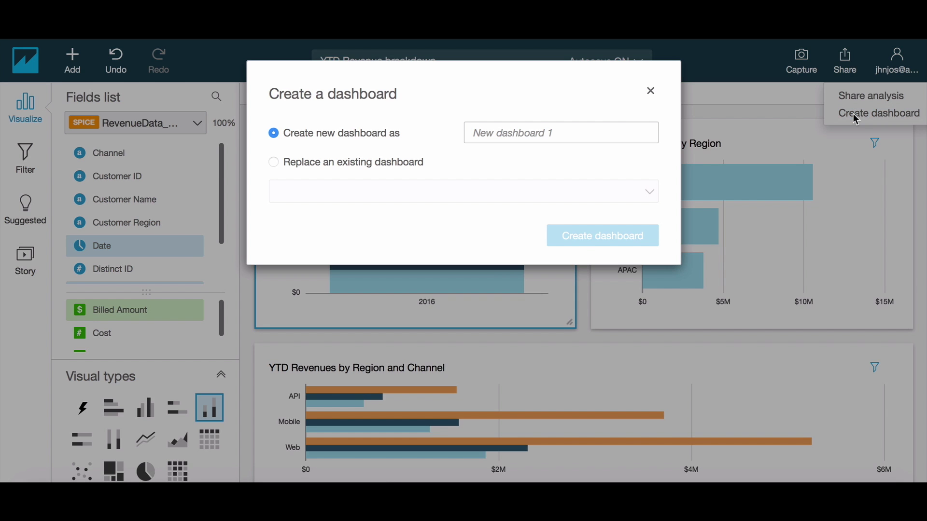
{"action": "left_click", "coordinate": [512, 134]}
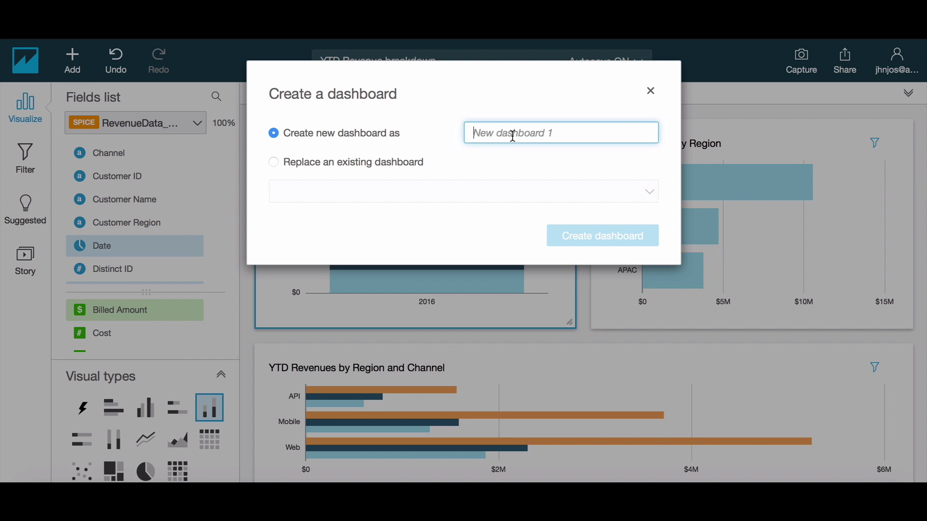
{"action": "type", "text": "YTD"}
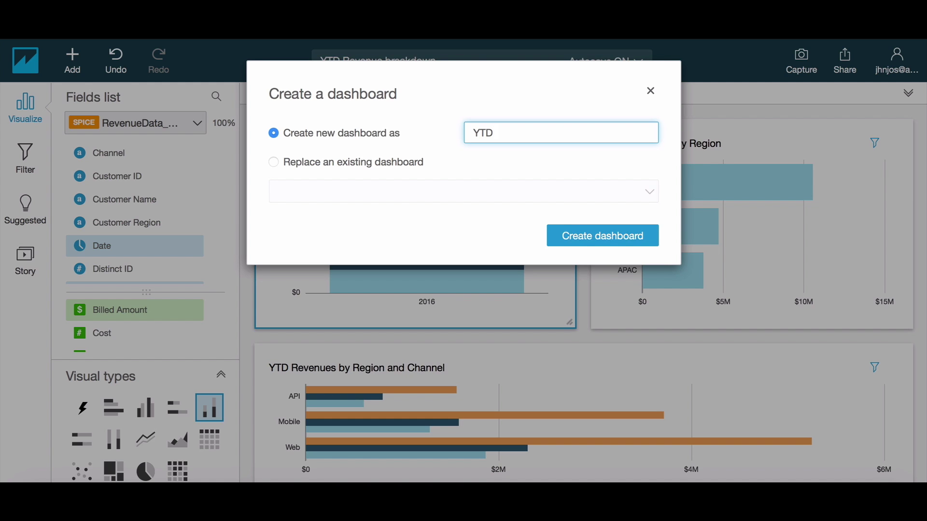
{"action": "type", "text": " Revenue Dashboard"}
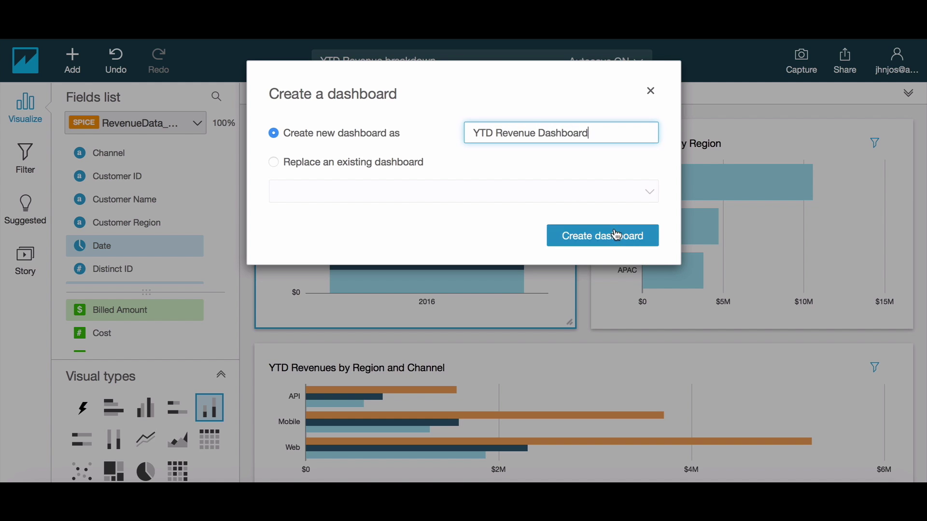
{"action": "left_click", "coordinate": [603, 235]}
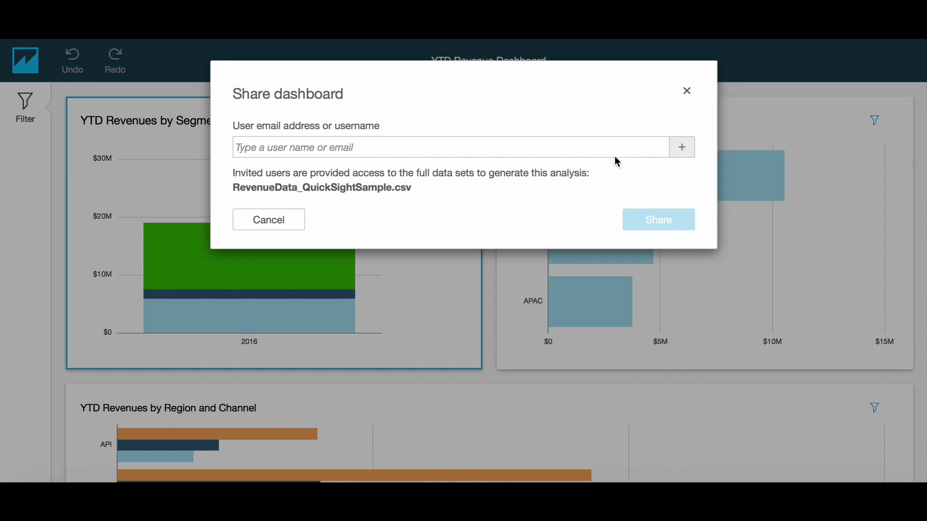
Share the YTD Revenue Dashboard with another account user
{"action": "left_click", "coordinate": [619, 145]}
{"action": "type", "text": "user"}
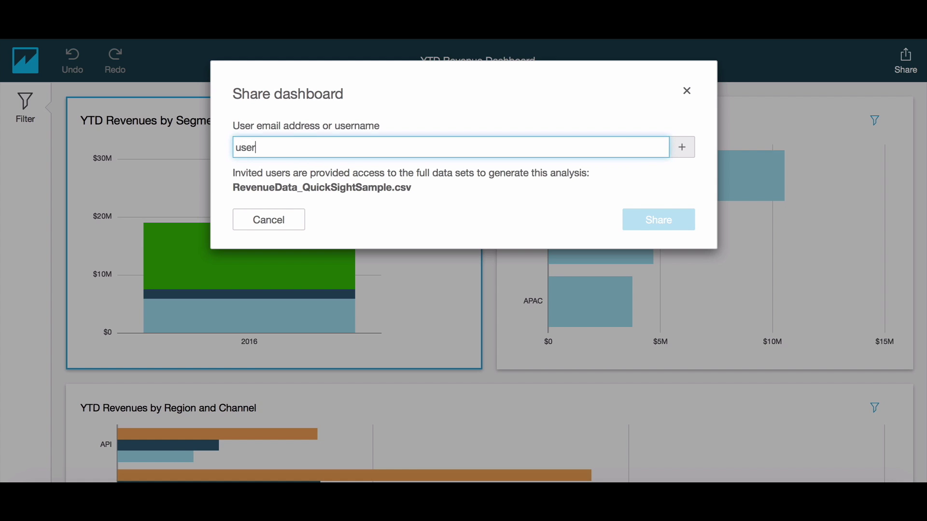
{"action": "left_click", "coordinate": [607, 180]}
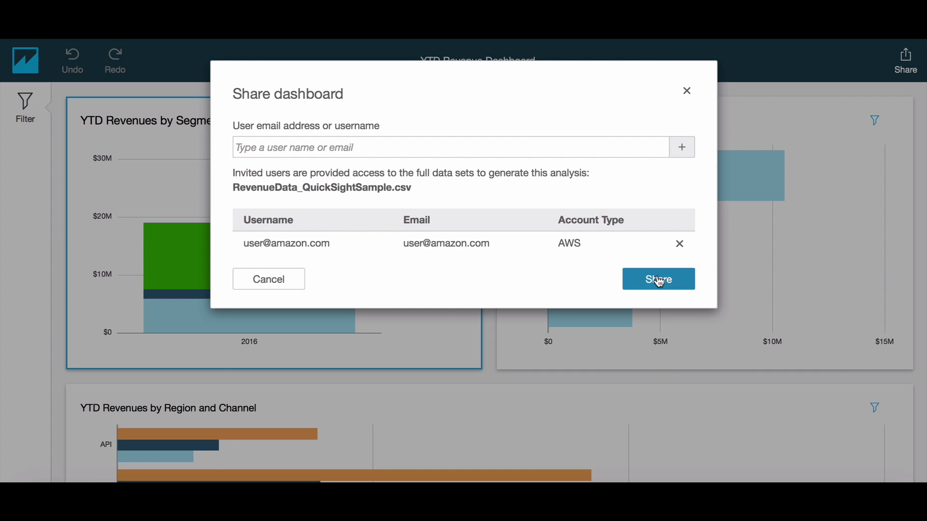
{"action": "left_click", "coordinate": [659, 281]}
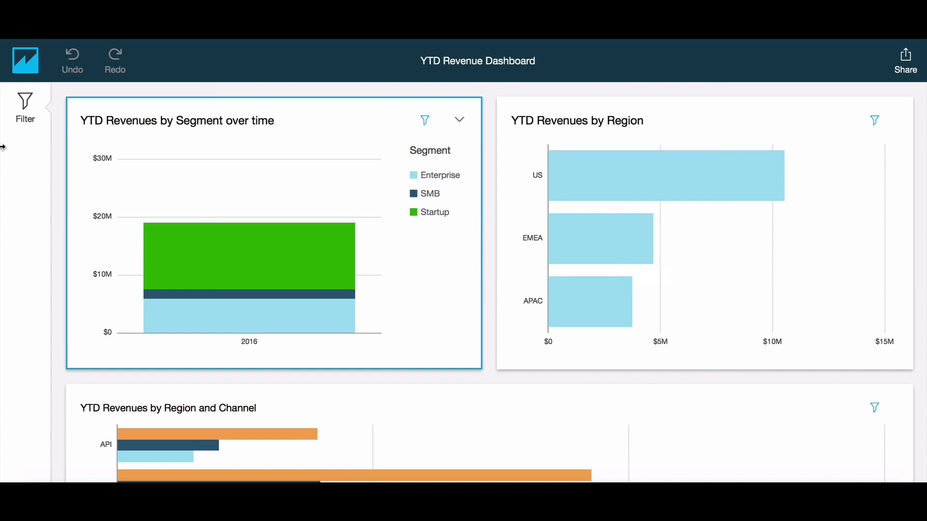
Scroll through the dashboard's charts and return to the QuickSight home page
{"action": "scroll", "coordinate": [34, 261], "scroll_direction": "down", "scroll_amount": 5}
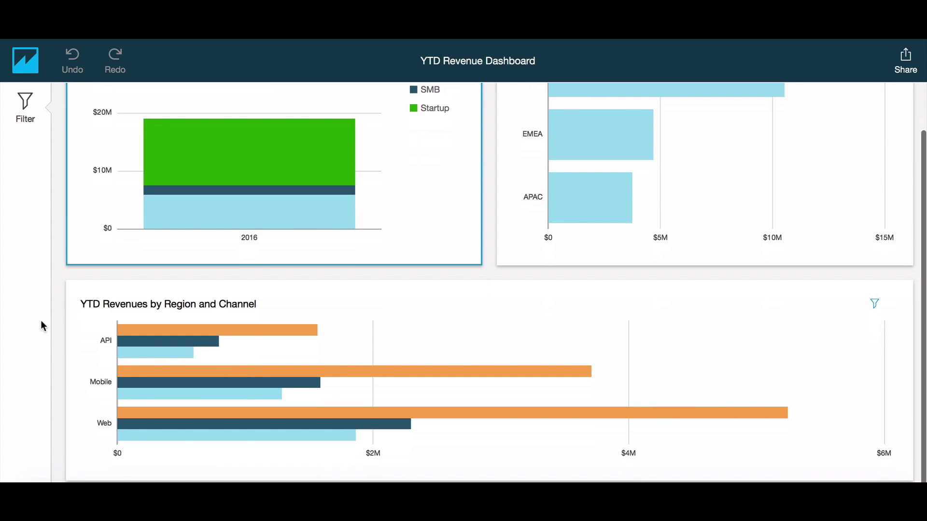
{"action": "scroll", "coordinate": [40, 329], "scroll_direction": "up", "scroll_amount": 5}
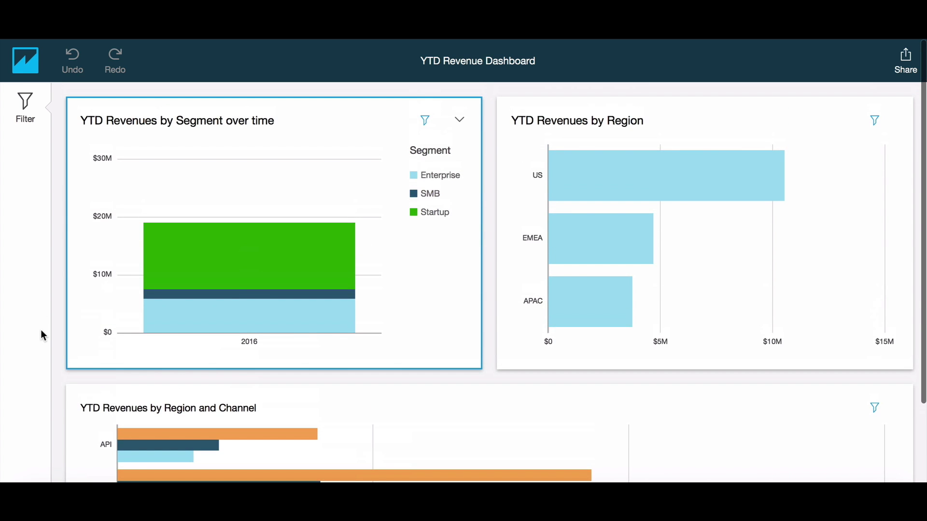
{"action": "left_click", "coordinate": [38, 77]}
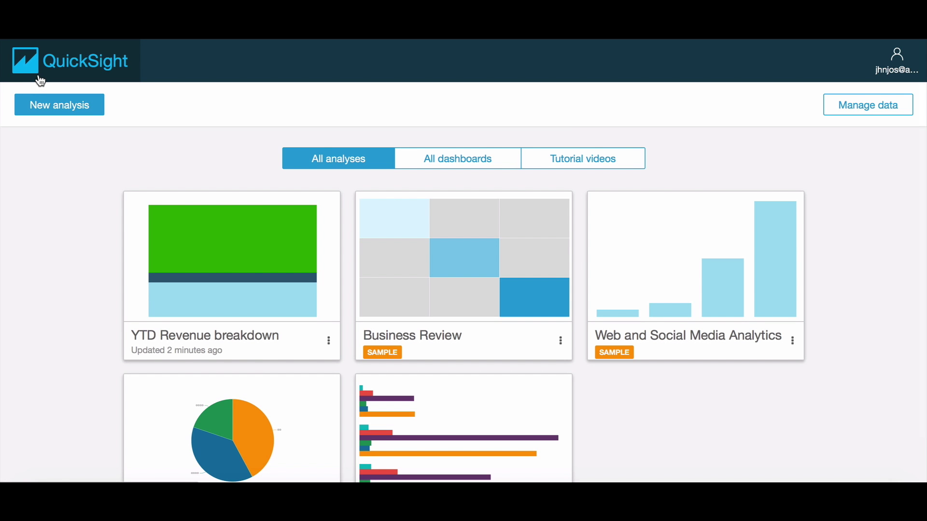
Open the sharing permissions of the RevenueData_QuickSightSample.csv data set
{"action": "left_click", "coordinate": [837, 103]}
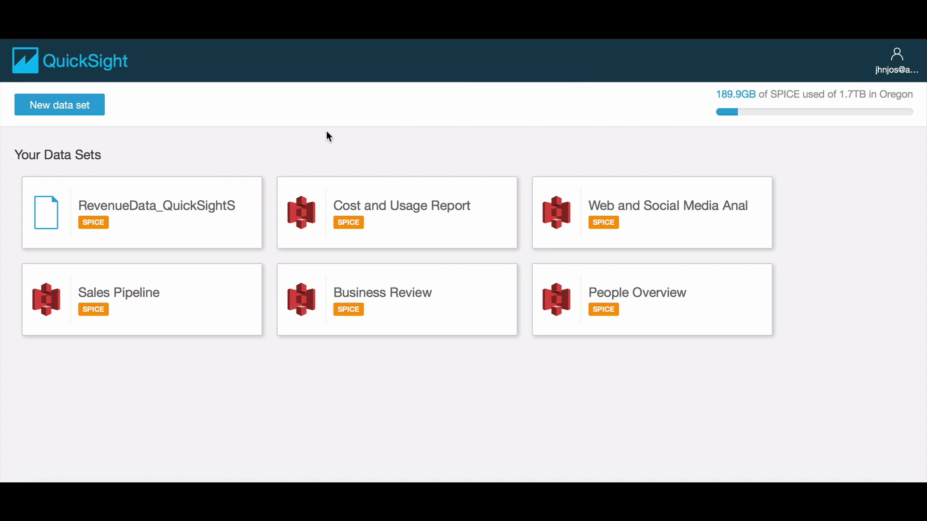
{"action": "left_click", "coordinate": [165, 213]}
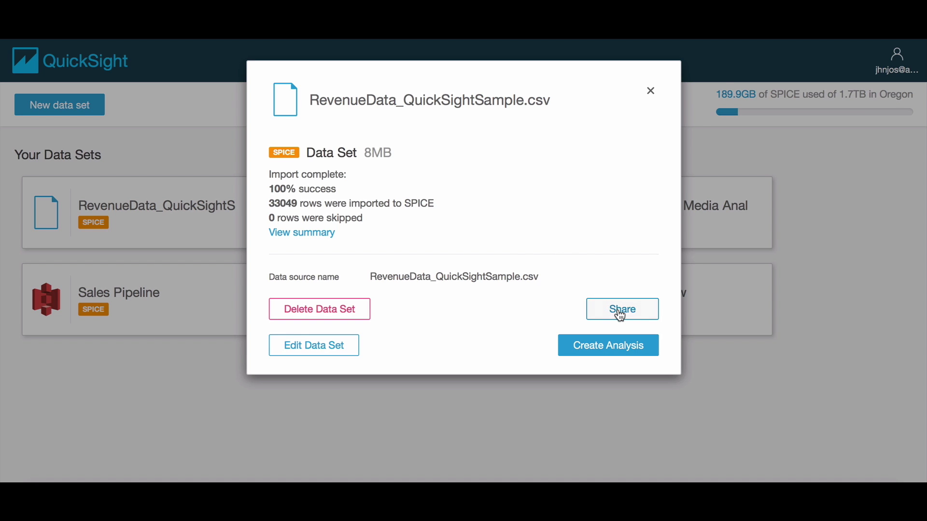
{"action": "left_click", "coordinate": [621, 311]}
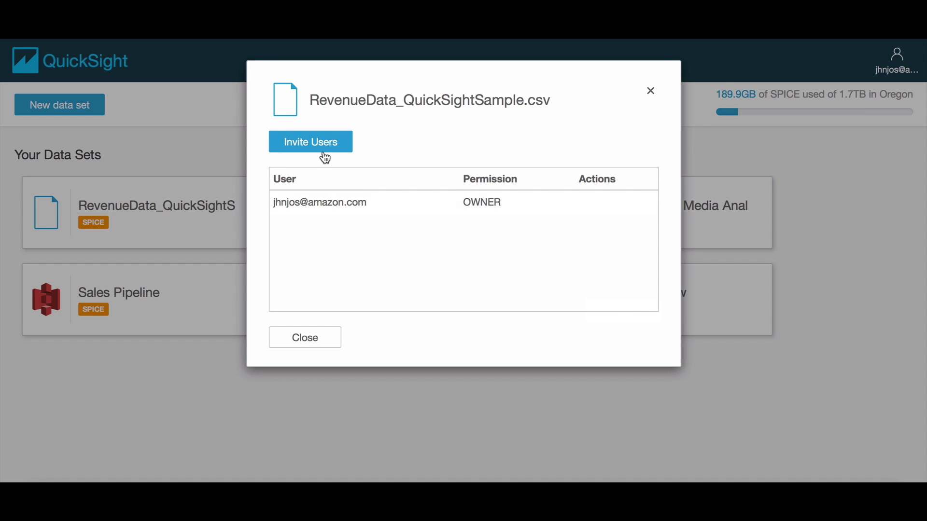
Share the data set with one more user as USER, then start a new analysis from it
{"action": "left_click", "coordinate": [325, 155]}
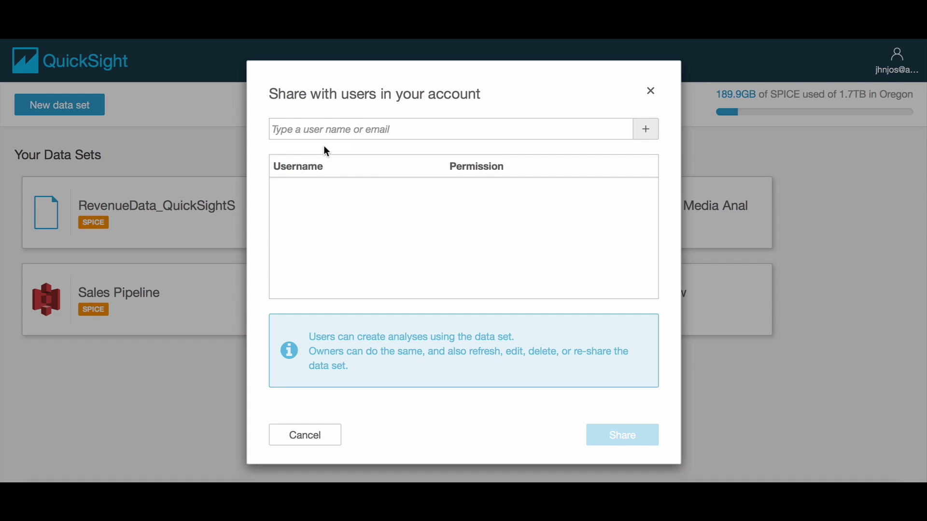
{"action": "left_click", "coordinate": [348, 131]}
{"action": "type", "text": "user"}
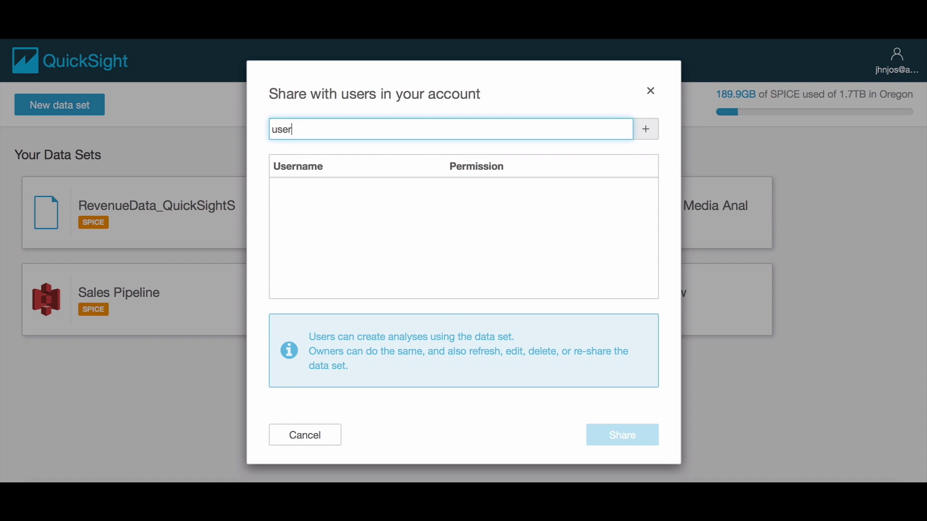
{"action": "left_click", "coordinate": [343, 161]}
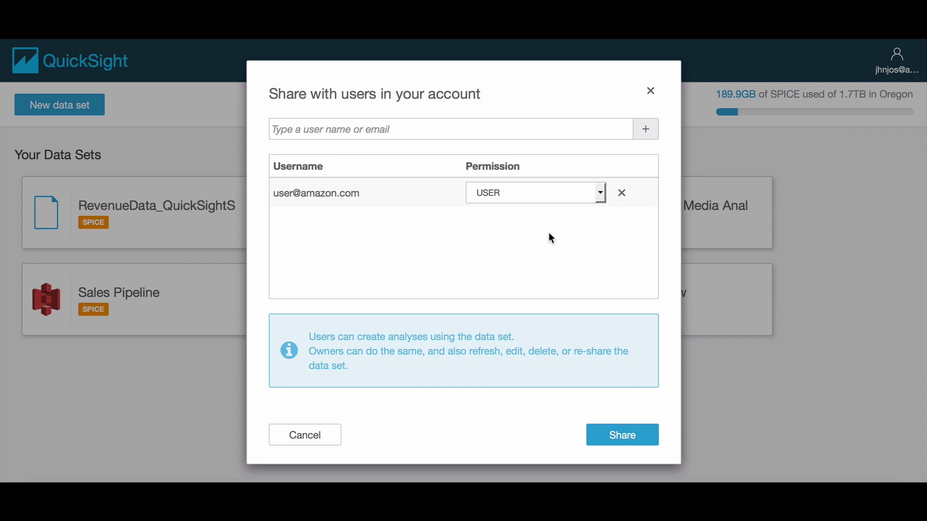
{"action": "left_click", "coordinate": [622, 436]}
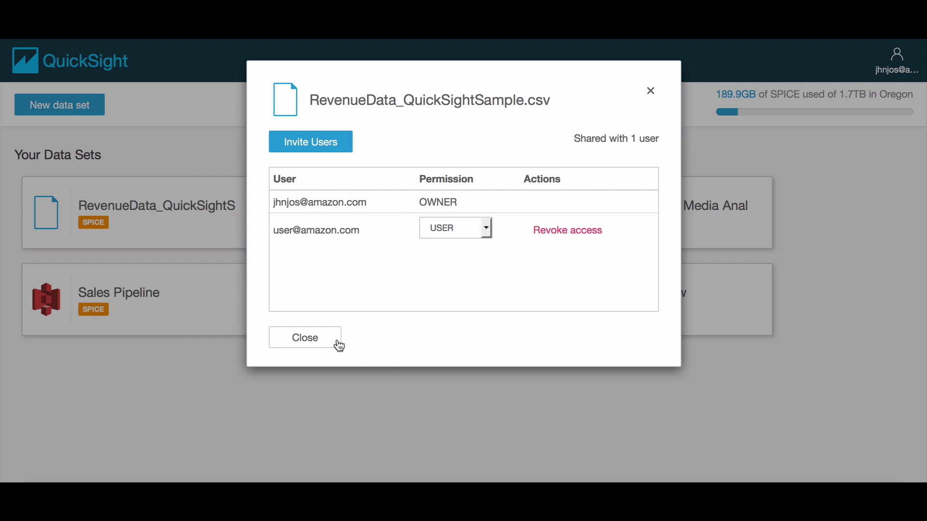
{"action": "left_click", "coordinate": [339, 346]}
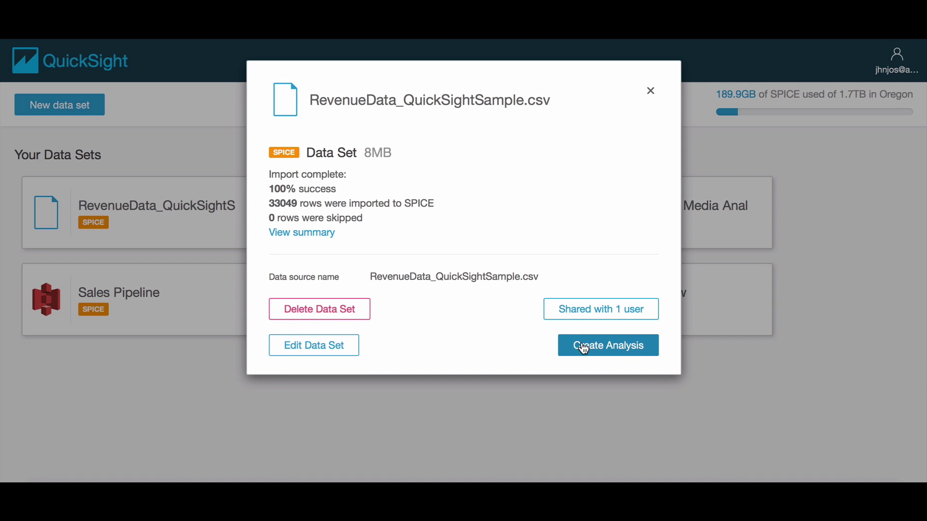
{"action": "left_click", "coordinate": [584, 346]}
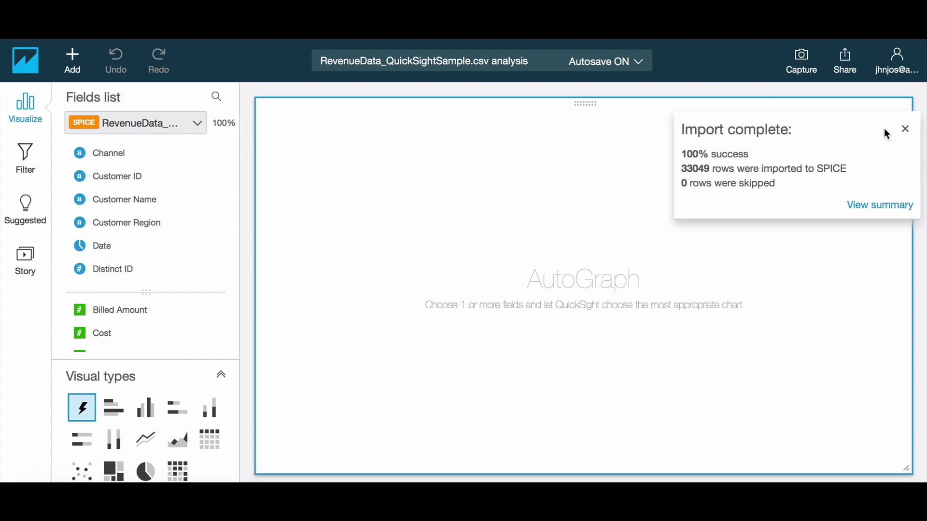
Chart the sum of Billed Amount by Channel as a pie titled 'Revenues by Channel'
{"action": "left_click", "coordinate": [906, 128]}
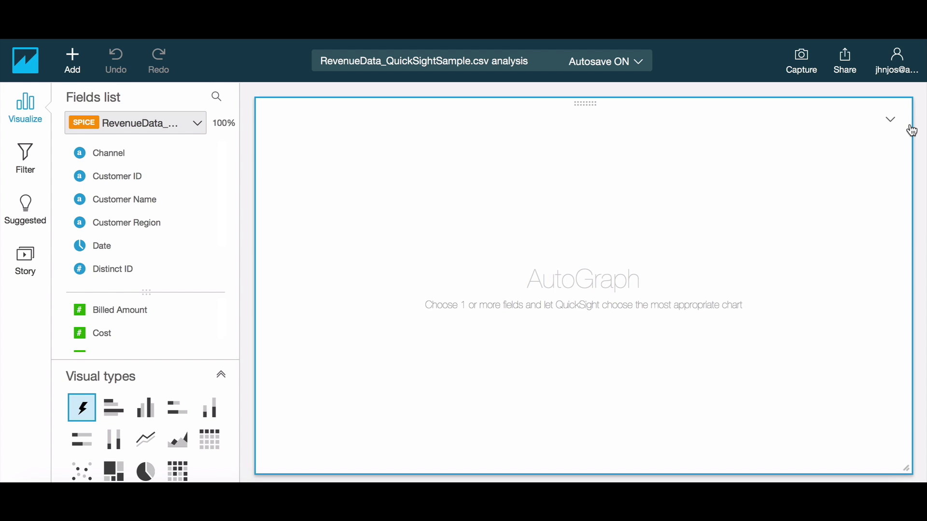
{"action": "left_click", "coordinate": [124, 160]}
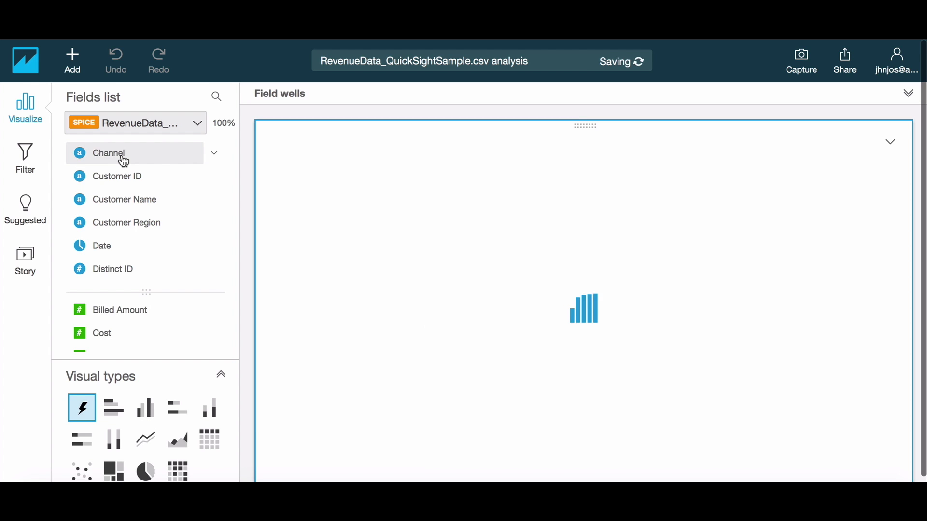
{"action": "left_click", "coordinate": [127, 317]}
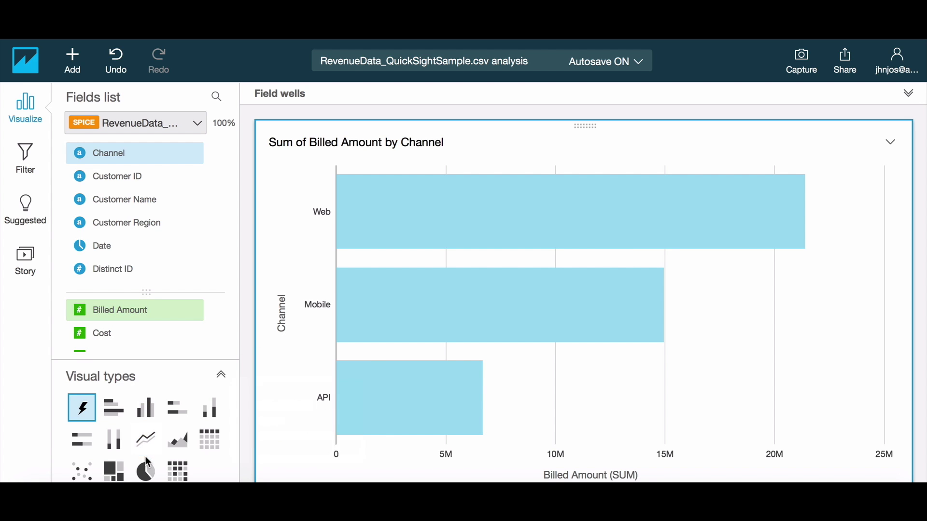
{"action": "left_click", "coordinate": [146, 471]}
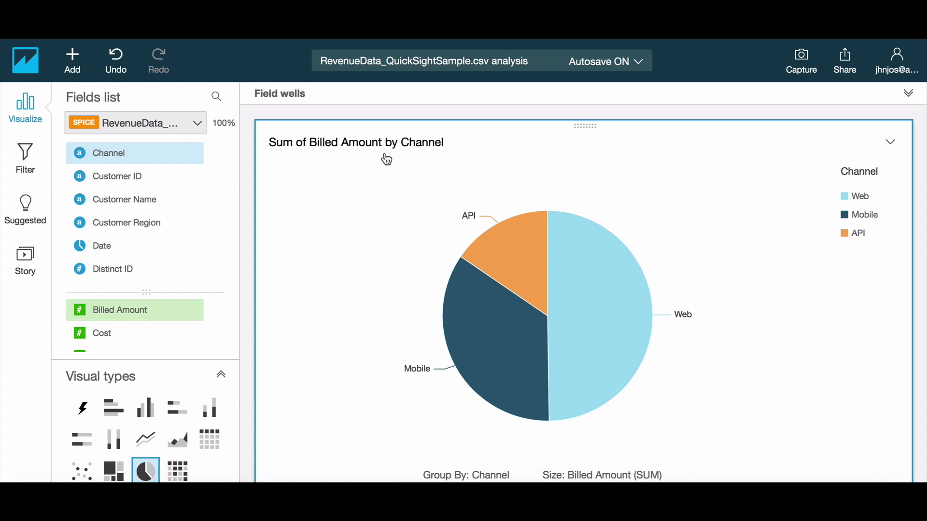
{"action": "left_click", "coordinate": [391, 141]}
{"action": "type", "text": "R"}
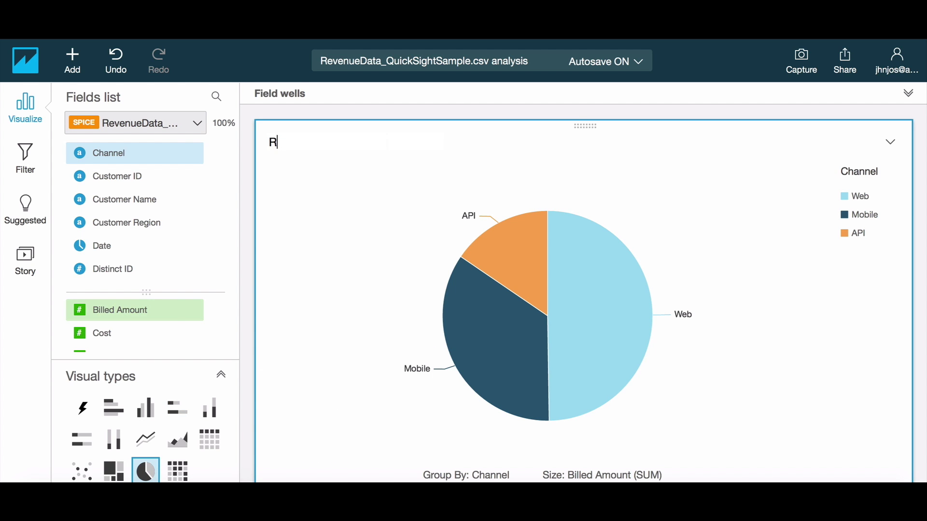
{"action": "type", "text": "evenues by Channel"}
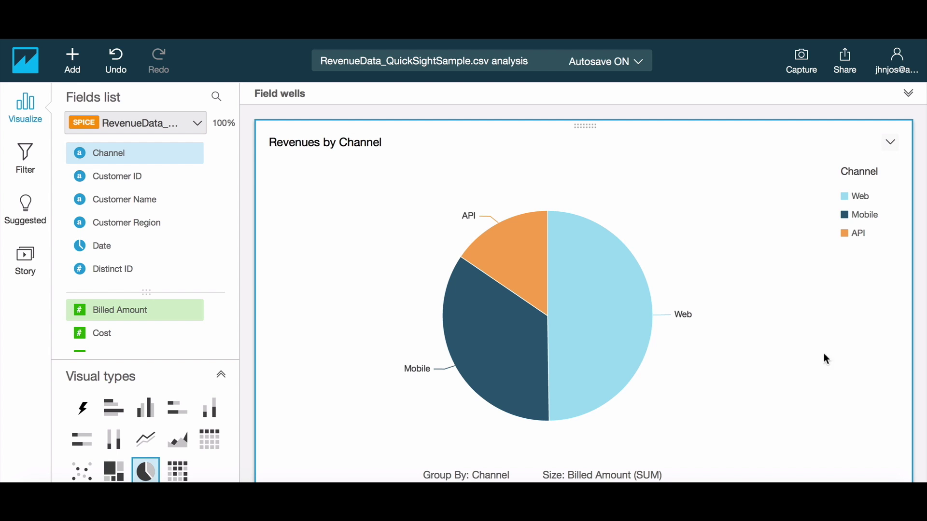
{"action": "scroll", "coordinate": [864, 453], "scroll_direction": "down", "scroll_amount": 1}
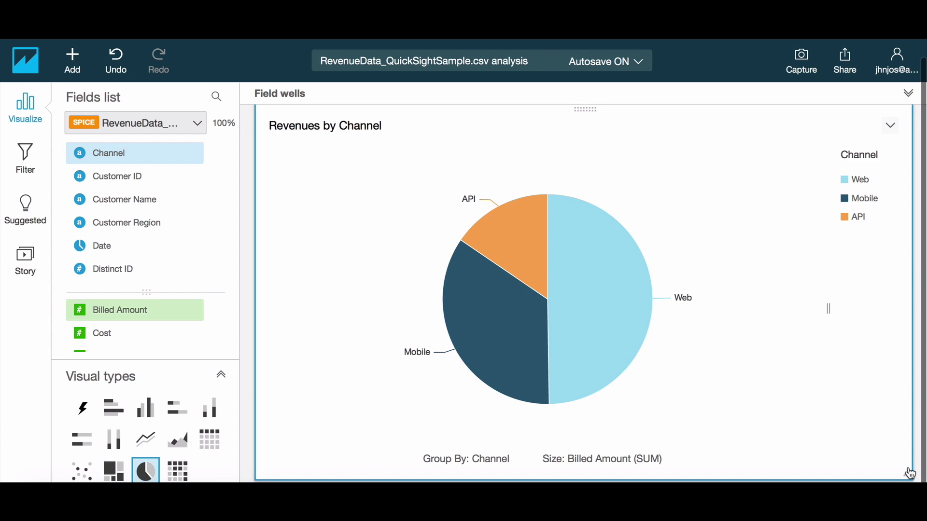
Shorten the pie chart and capture it as story scene 'Revenues by Channel'
{"action": "left_click_drag", "start_coordinate": [909, 474], "coordinate": [906, 381]}
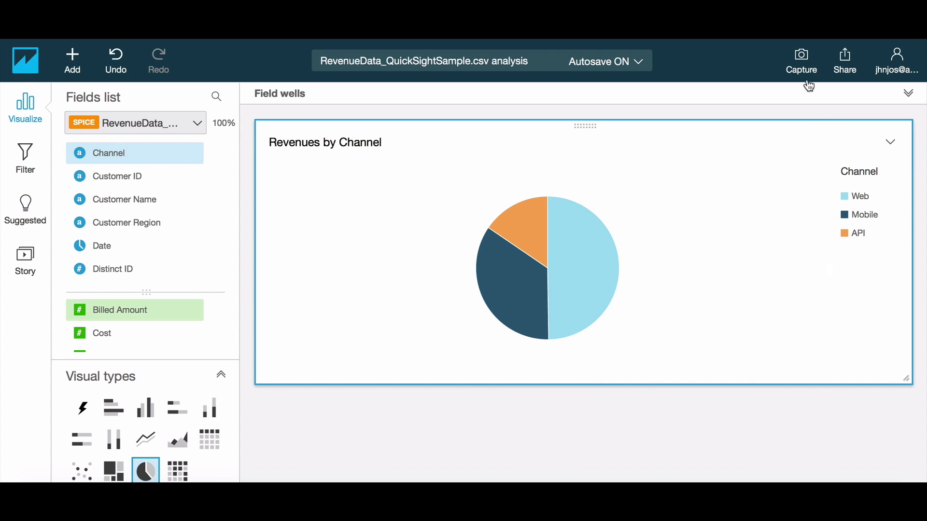
{"action": "left_click", "coordinate": [804, 59]}
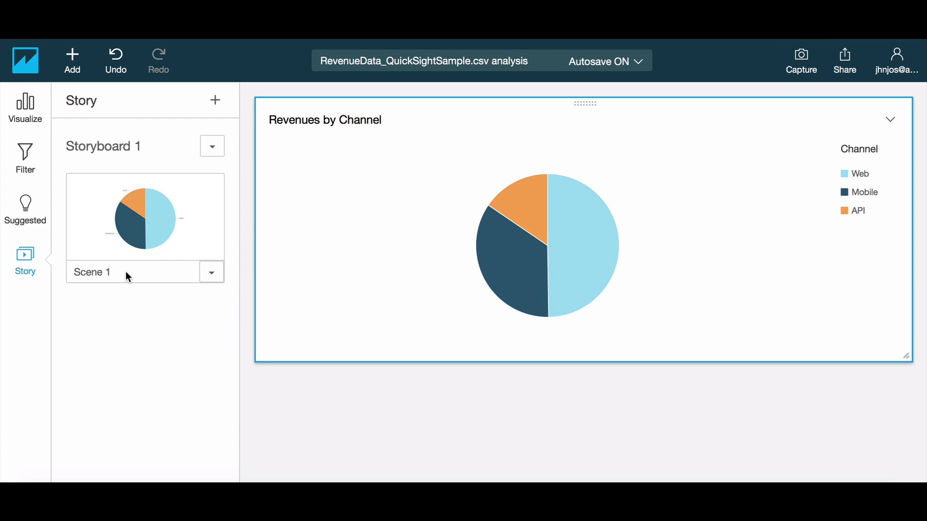
{"action": "left_click", "coordinate": [96, 271]}
{"action": "type", "text": "Revenues by Channel"}
{"action": "key", "text": "Return"}
Turn the visual into an area line chart of revenue by Date and Channel
{"action": "left_click", "coordinate": [25, 116]}
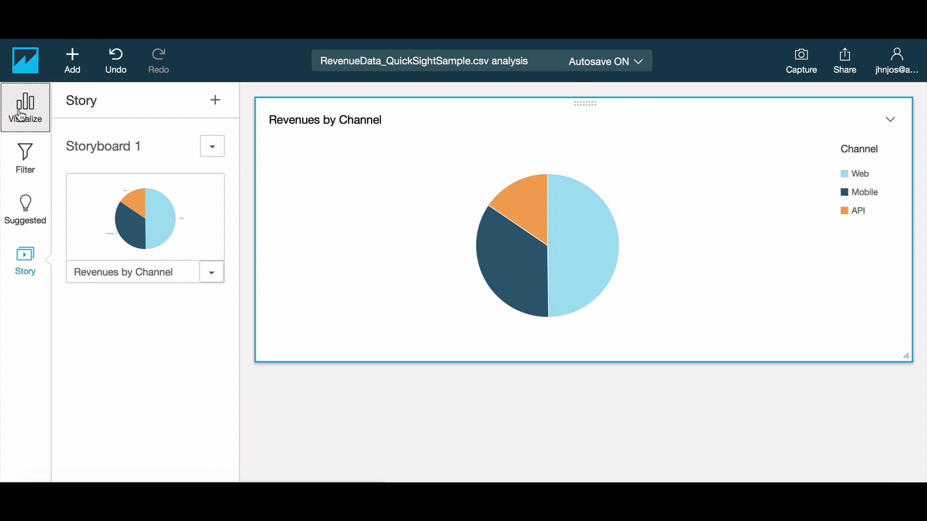
{"action": "left_click", "coordinate": [29, 121]}
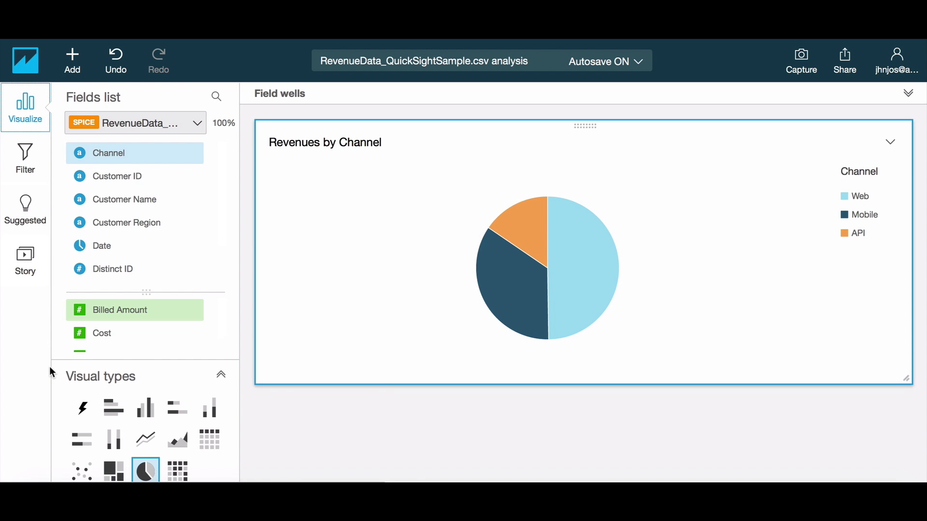
{"action": "left_click", "coordinate": [84, 409]}
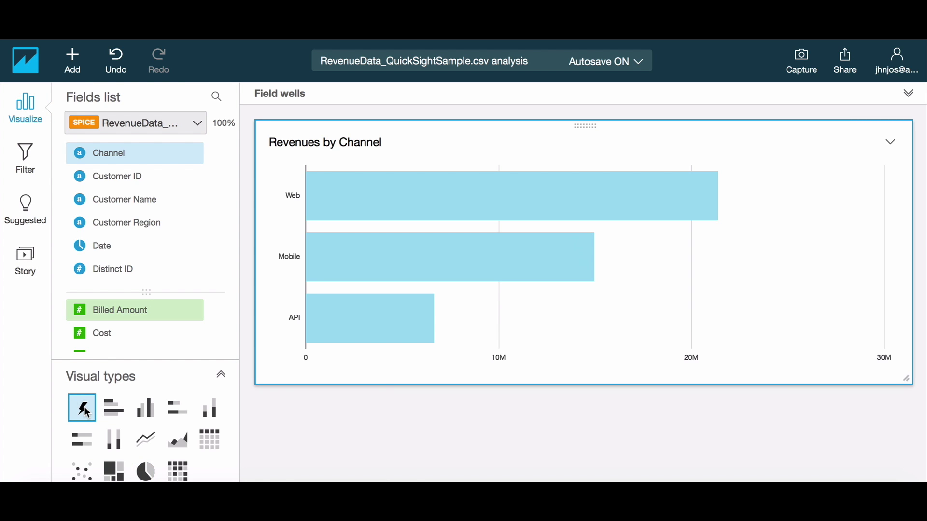
{"action": "left_click", "coordinate": [116, 255]}
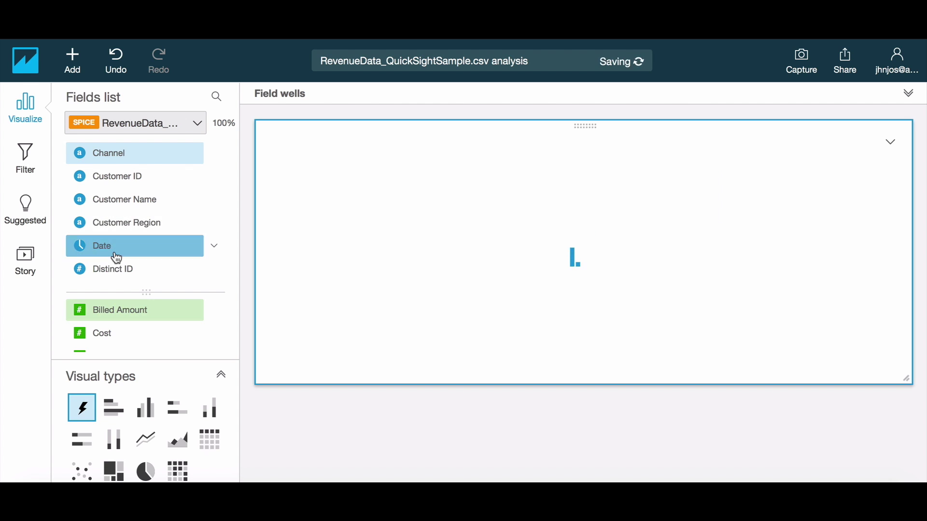
{"action": "left_click", "coordinate": [178, 440]}
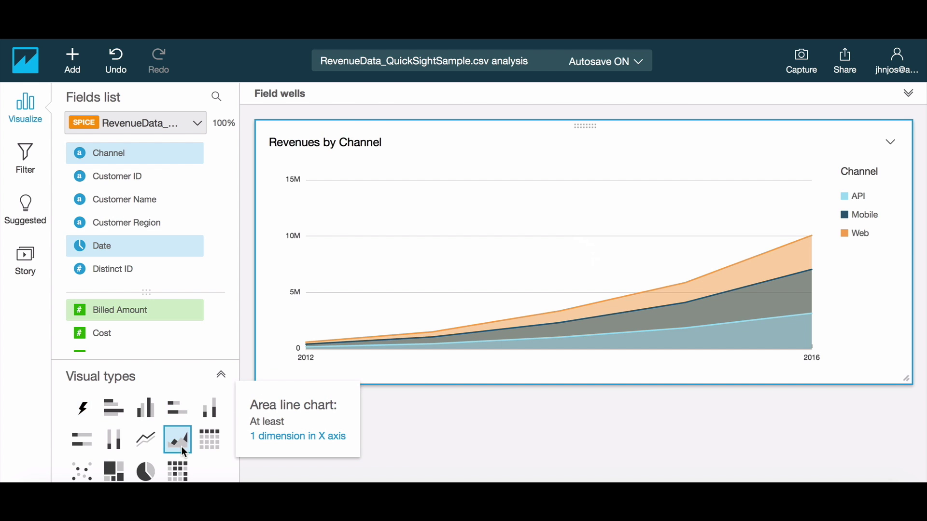
Capture the area chart as Scene 2 and rename it 'Revenue Trend by Channel'
{"action": "left_click", "coordinate": [808, 72]}
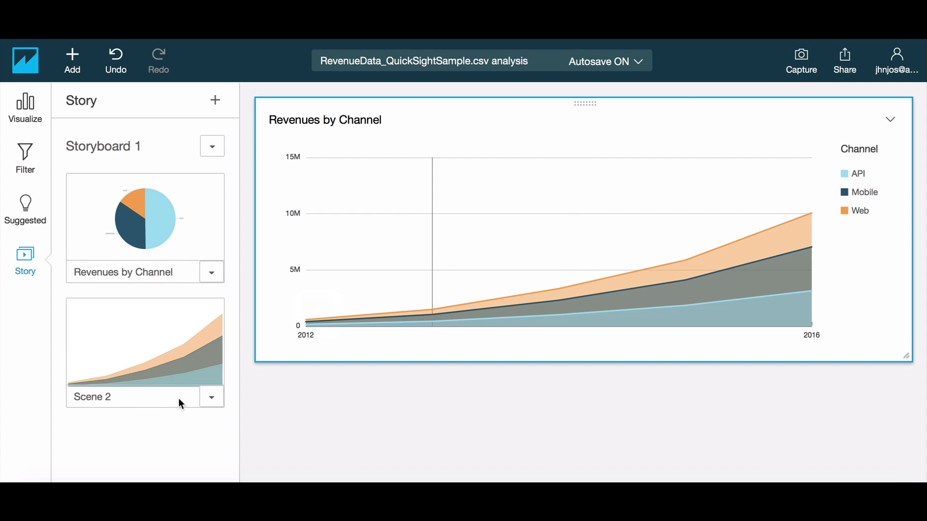
{"action": "triple_click", "coordinate": [93, 398]}
{"action": "type", "text": "Revenue Trend by Channel"}
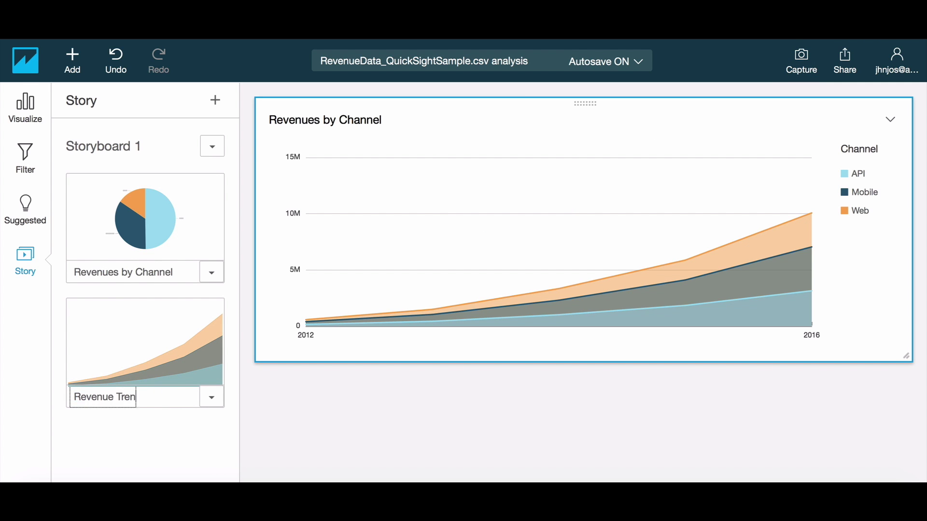
Filter the chart to the API channel only and colour its areas by Customer Region
{"action": "mouse_move", "coordinate": [809, 292]}
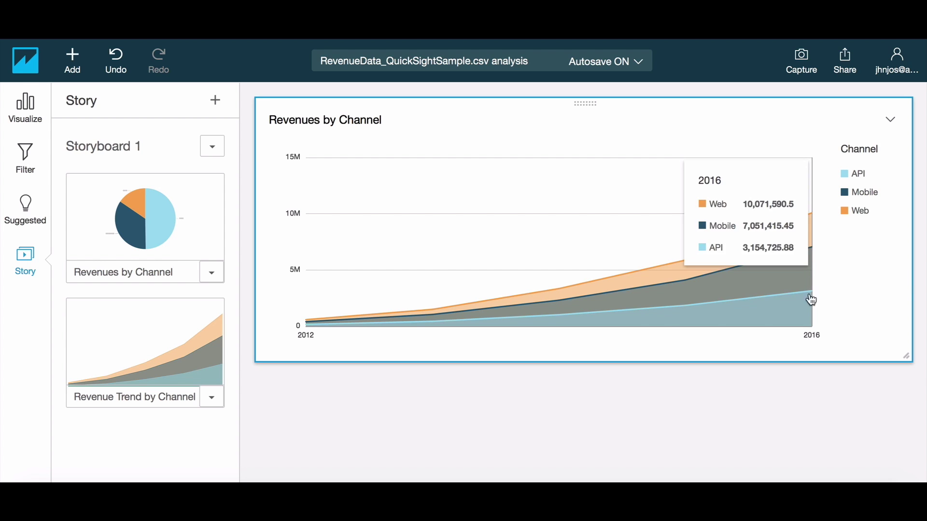
{"action": "left_click", "coordinate": [812, 293]}
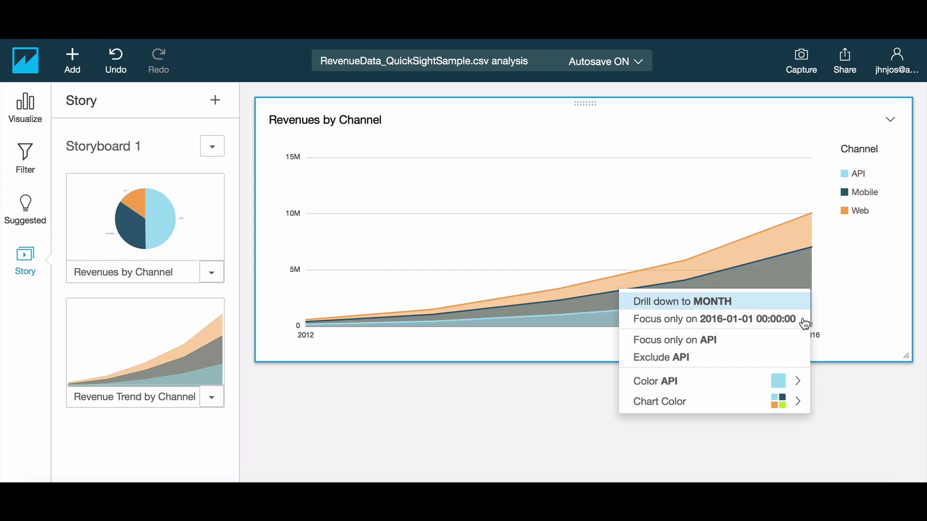
{"action": "left_click", "coordinate": [798, 337]}
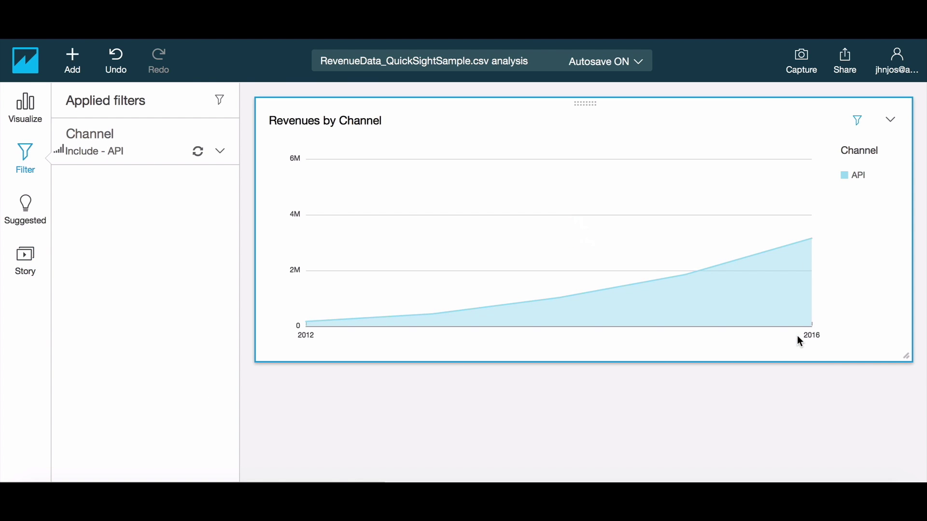
{"action": "left_click", "coordinate": [34, 112]}
{"action": "left_click", "coordinate": [342, 98]}
{"action": "left_click", "coordinate": [830, 140]}
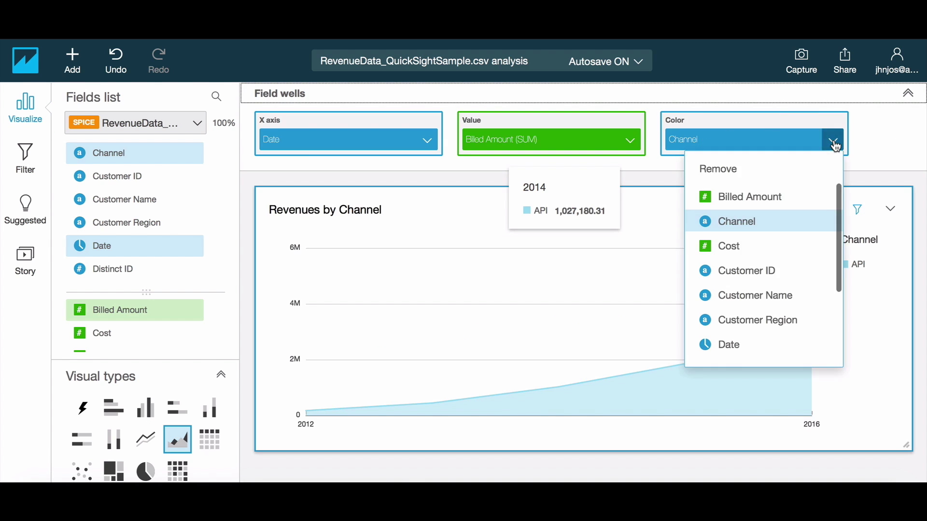
{"action": "left_click", "coordinate": [801, 319]}
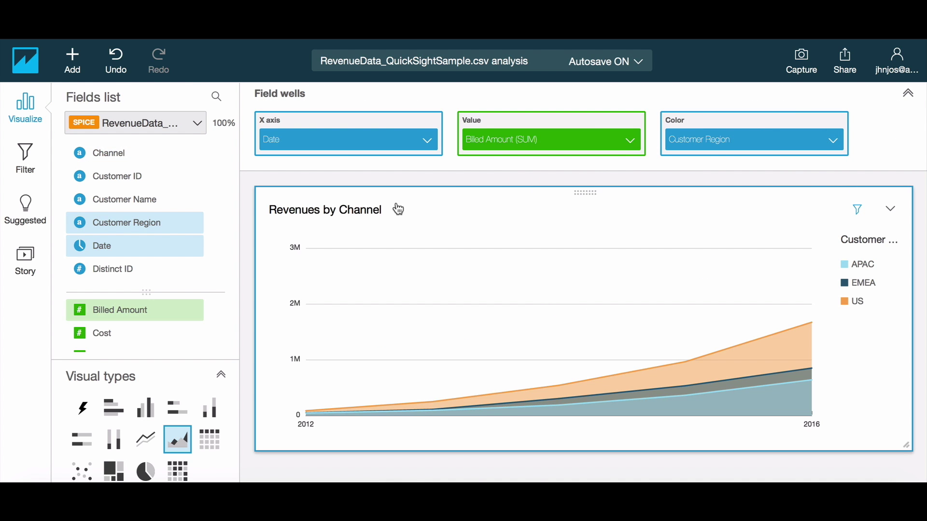
Retitle the chart 'Channel Revenues by Region' and capture it as a new scene
{"action": "double_click", "coordinate": [351, 211]}
{"action": "triple_click", "coordinate": [351, 211]}
{"action": "type", "text": "Chan"}
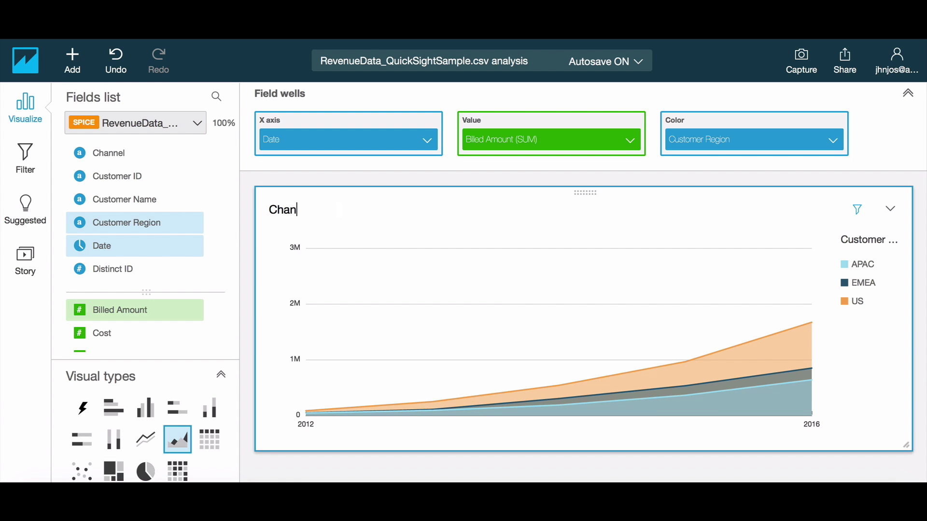
{"action": "type", "text": "nel Revenue"}
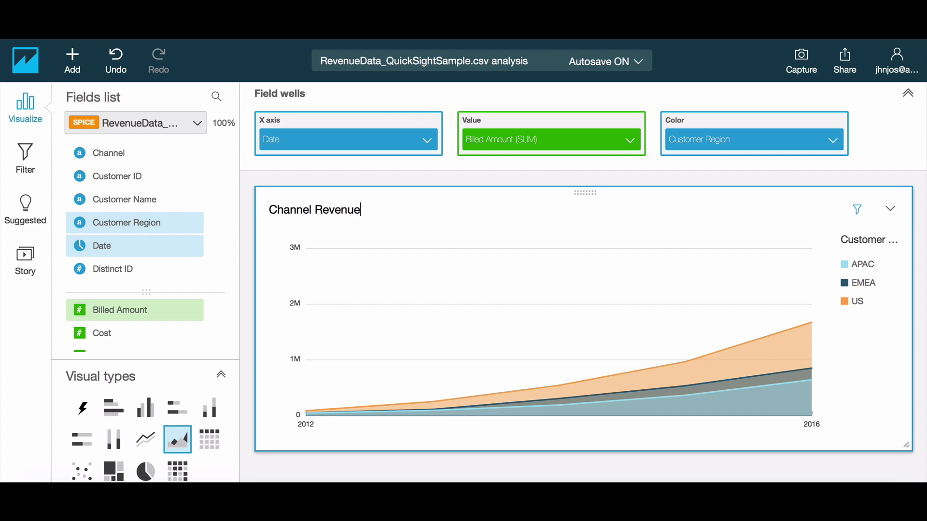
{"action": "type", "text": "s by Region"}
{"action": "key", "text": "Return"}
{"action": "left_click", "coordinate": [805, 62]}
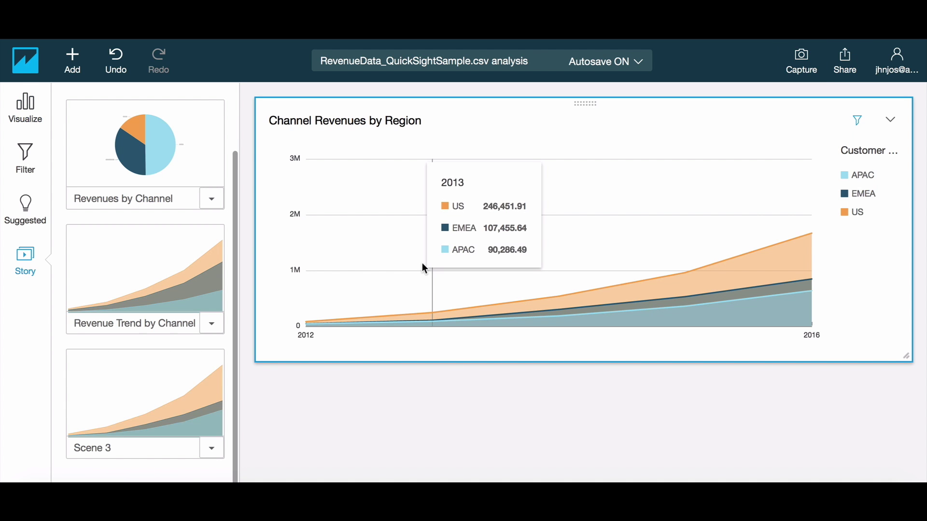
Rename Scene 3 to 'API Revenue by Region'
{"action": "left_click", "coordinate": [95, 449]}
{"action": "type", "text": "API Revenue by Region"}
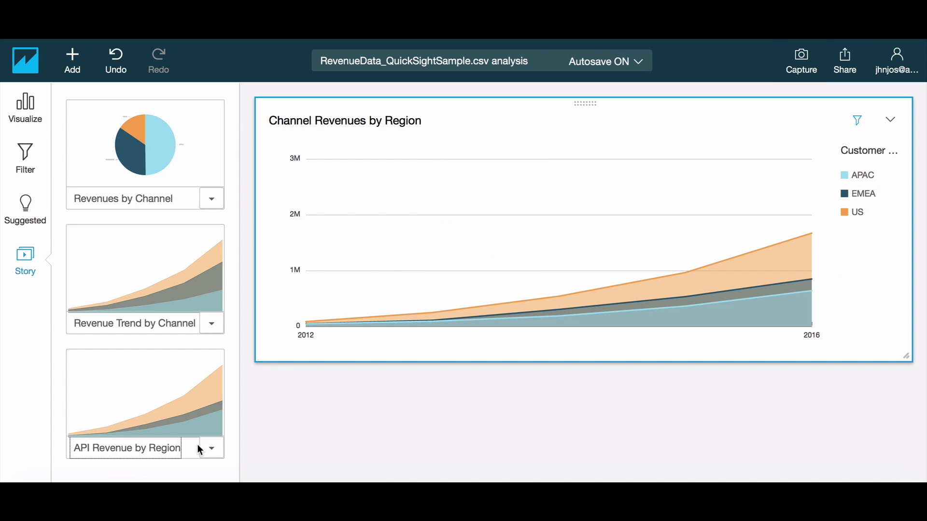
{"action": "key", "text": "Return"}
Limit the chart to the US customer region only
{"action": "mouse_move", "coordinate": [794, 231]}
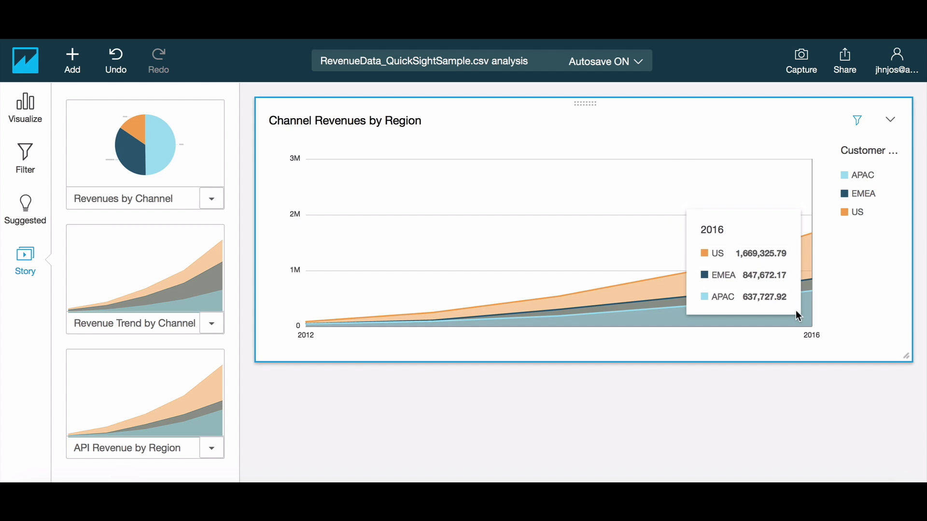
{"action": "left_click", "coordinate": [810, 233]}
{"action": "left_click", "coordinate": [795, 282]}
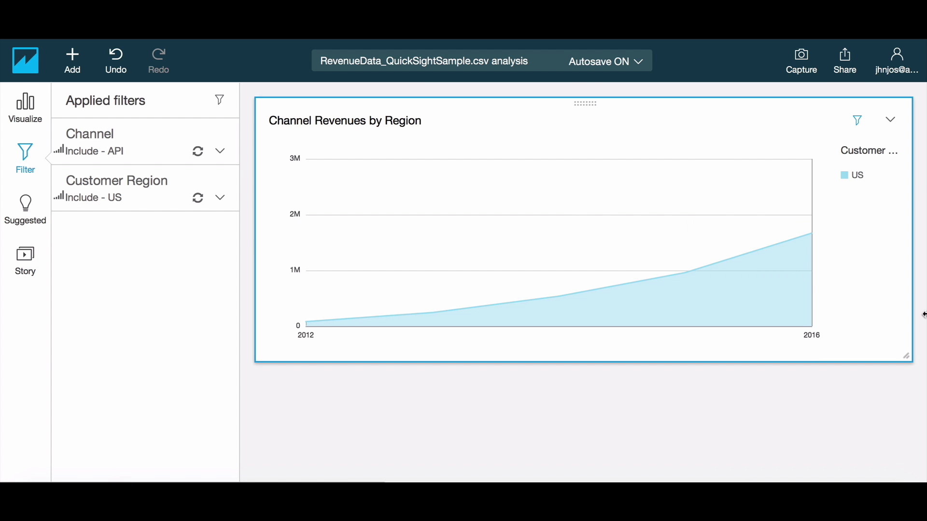
Colour the US chart by Segment and display it as clustered vertical bars
{"action": "mouse_move", "coordinate": [502, 293]}
{"action": "left_click", "coordinate": [7, 100]}
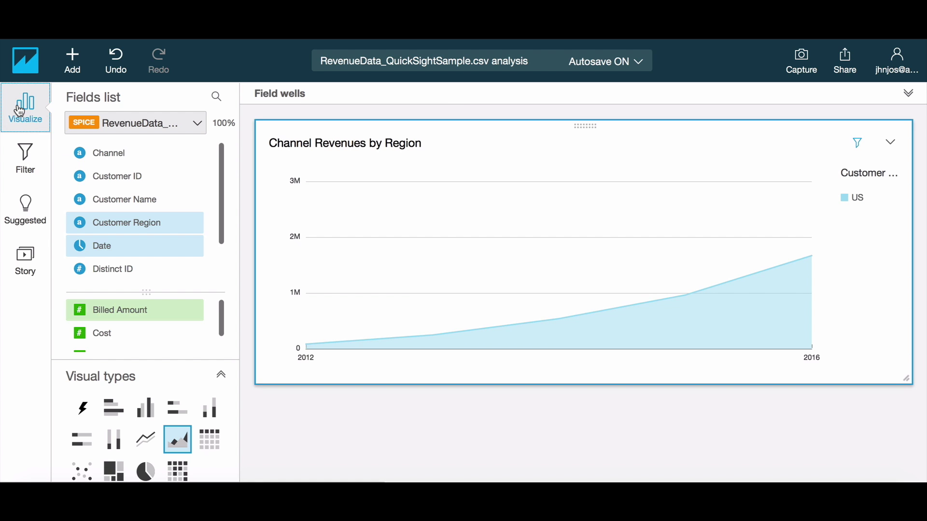
{"action": "left_click", "coordinate": [458, 103]}
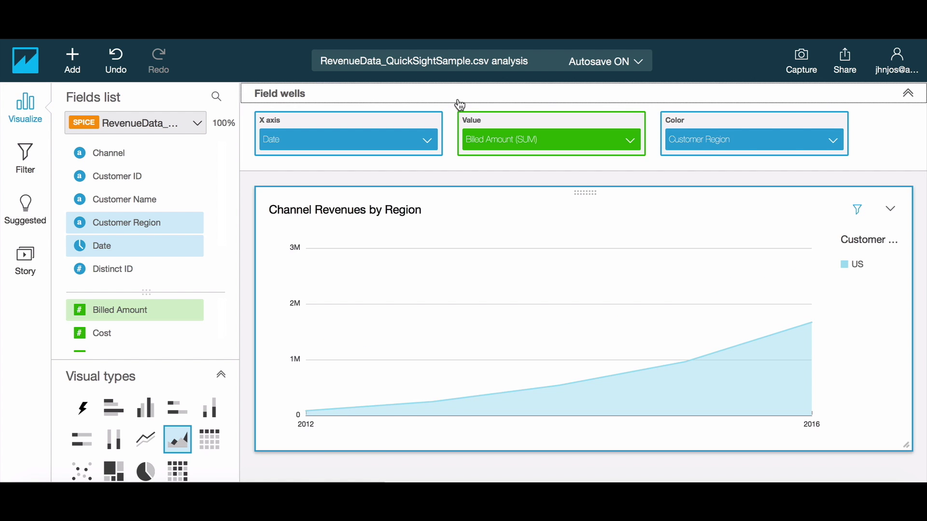
{"action": "left_click", "coordinate": [832, 140]}
{"action": "scroll", "coordinate": [816, 244], "scroll_direction": "down", "scroll_amount": 3}
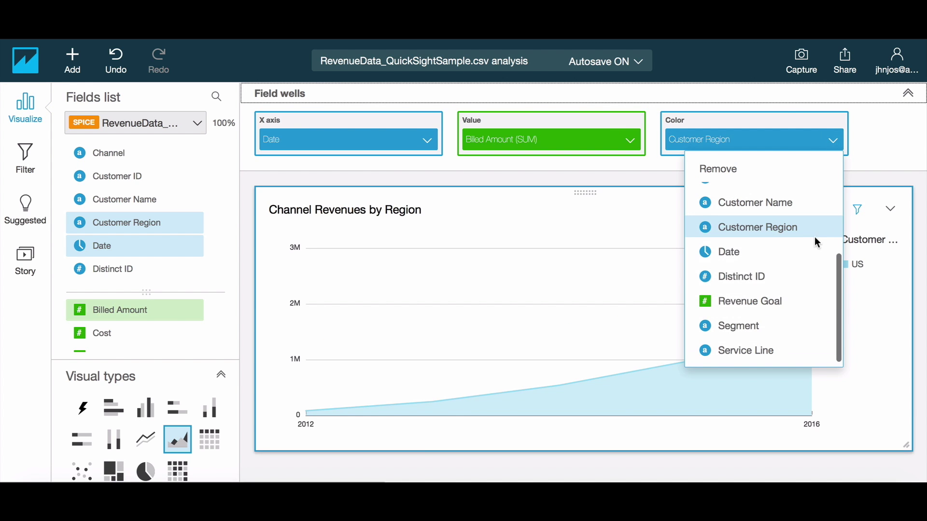
{"action": "left_click", "coordinate": [792, 326]}
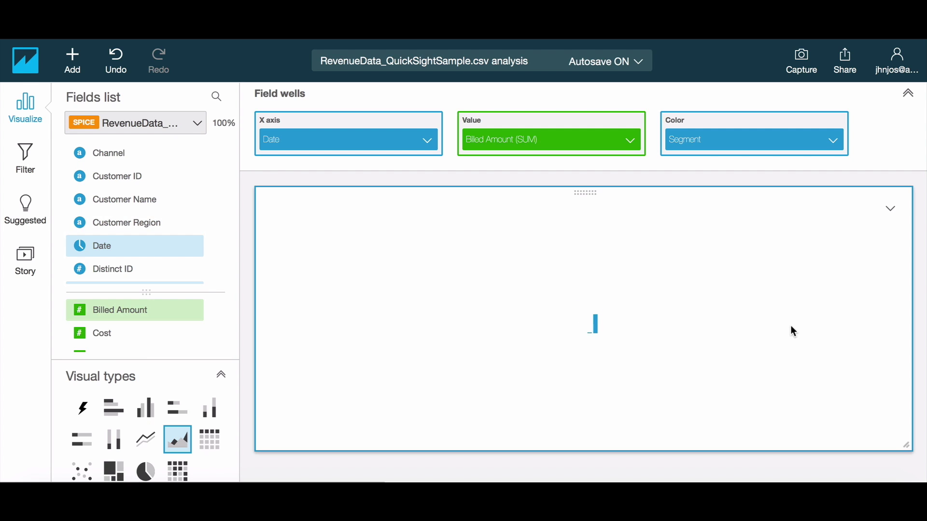
{"action": "left_click", "coordinate": [209, 408]}
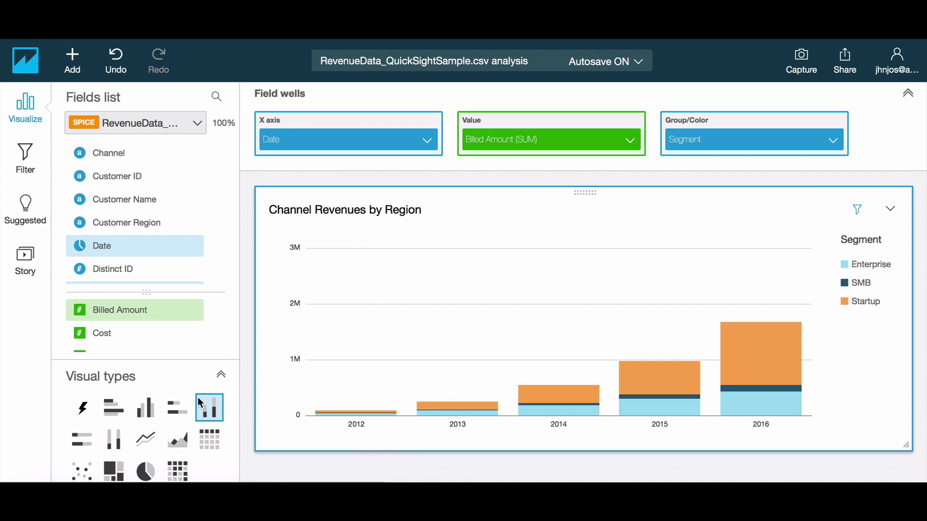
{"action": "left_click", "coordinate": [145, 408]}
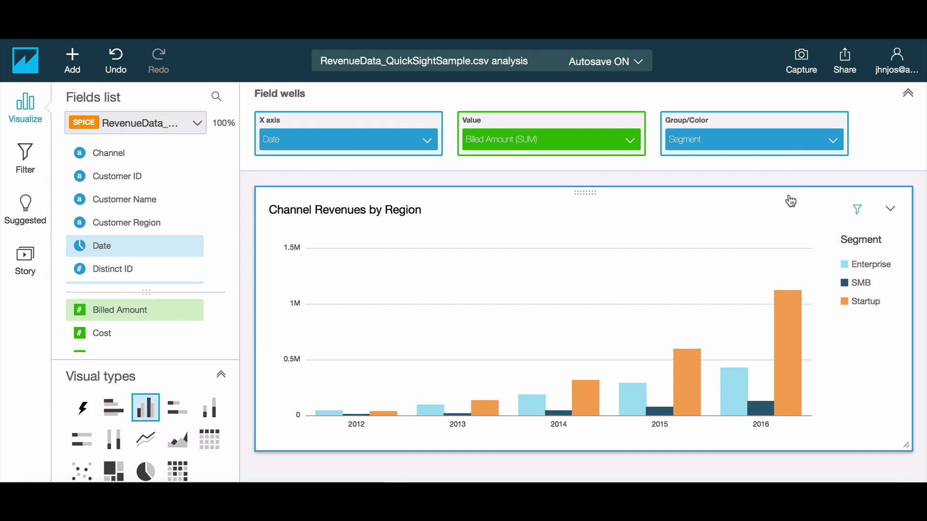
Retitle the chart 'US Channel Revenues by Segment' and capture it as a story scene
{"action": "left_click", "coordinate": [621, 209]}
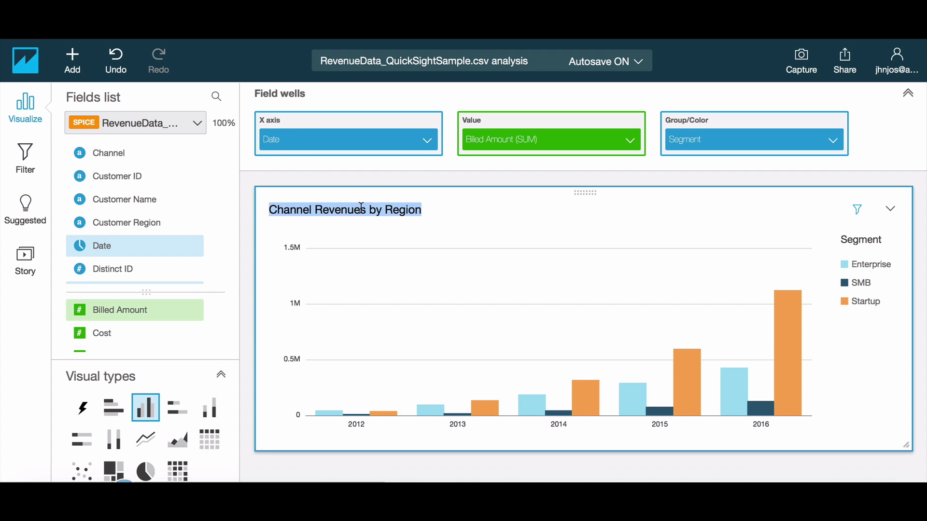
{"action": "key", "text": "Home"}
{"action": "type", "text": "US"}
{"action": "key", "text": "End"}
{"action": "key", "text": "BackSpace"}
{"action": "key", "text": "BackSpace"}
{"action": "key", "text": "BackSpace"}
{"action": "key", "text": "BackSpace"}
{"action": "key", "text": "BackSpace"}
{"action": "key", "text": "BackSpace"}
{"action": "type", "text": "Segment"}
{"action": "key", "text": "Return"}
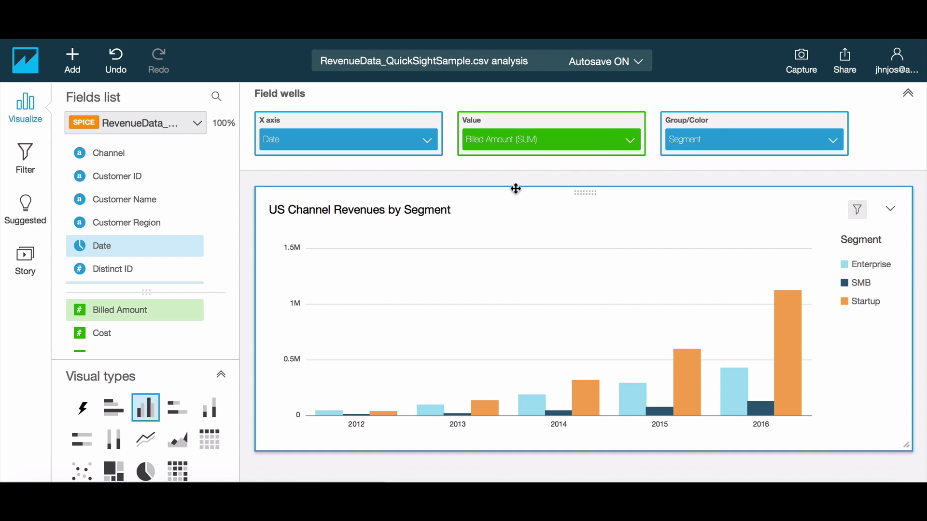
{"action": "left_click", "coordinate": [801, 61]}
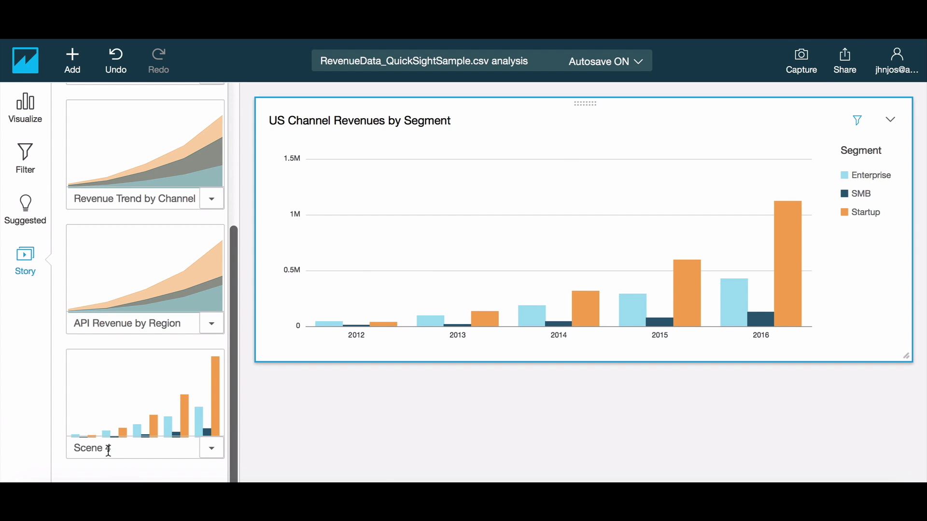
Name Scene 4 'Startups are now 2x Enterprise!' and play the story from the Revenues by Channel scene
{"action": "type", "text": "Startups are now 2x Enterprise!"}
{"action": "key", "text": "Return"}
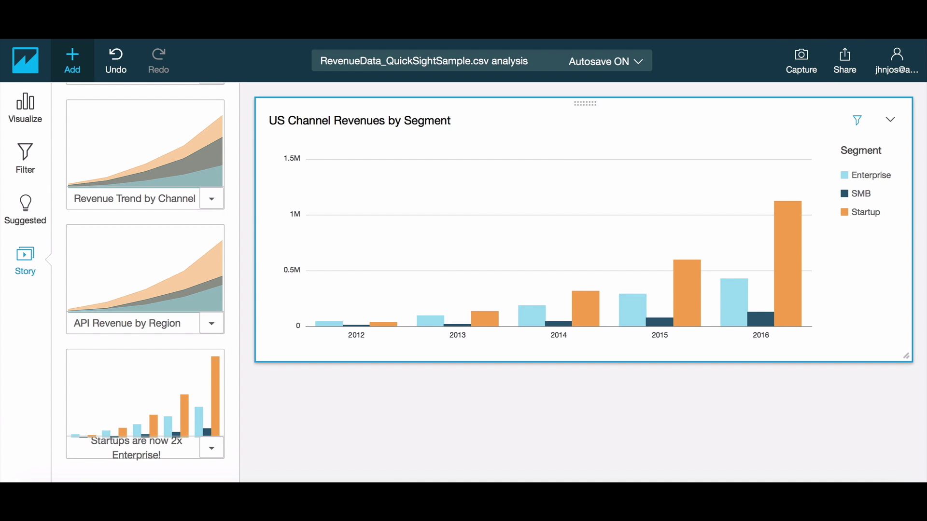
{"action": "mouse_move", "coordinate": [168, 432]}
{"action": "scroll", "coordinate": [169, 433], "scroll_direction": "up", "scroll_amount": 5}
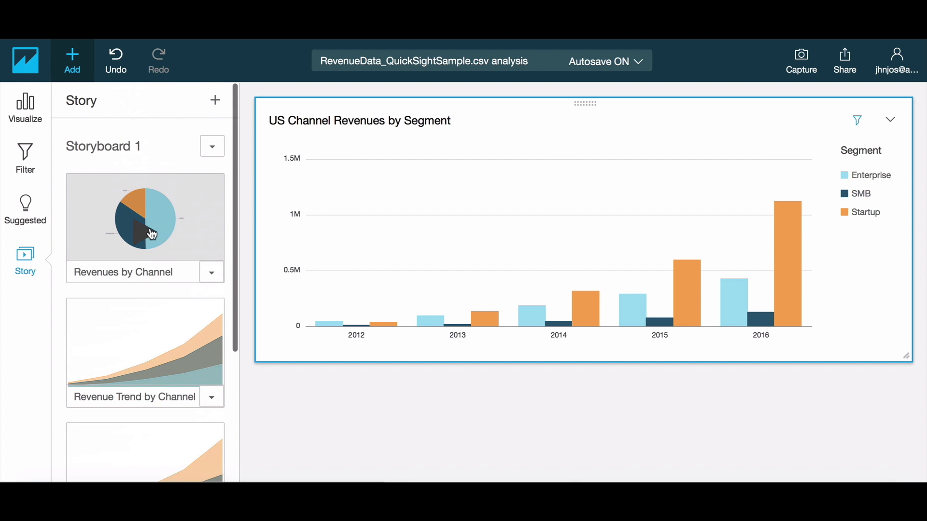
{"action": "left_click", "coordinate": [151, 234]}
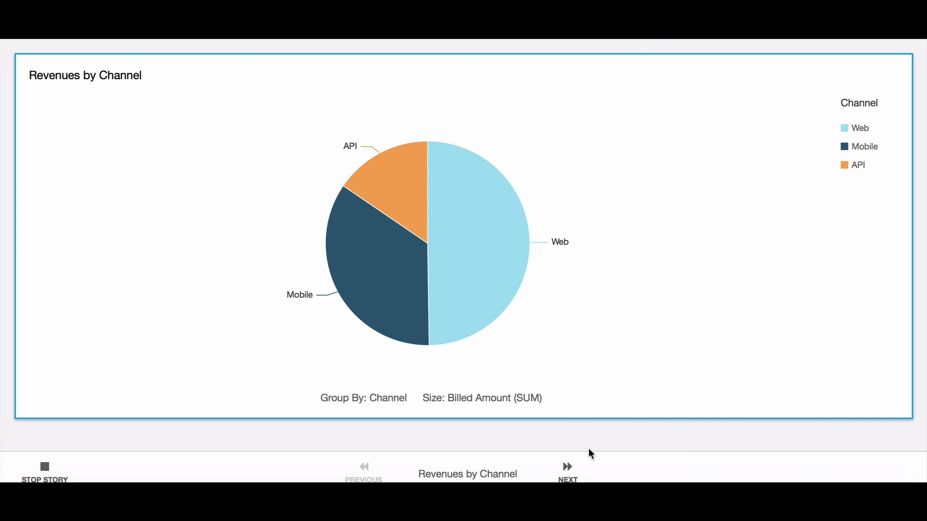
Advance the story to its second scene, Revenue Trend by Channel
{"action": "left_click", "coordinate": [568, 471]}
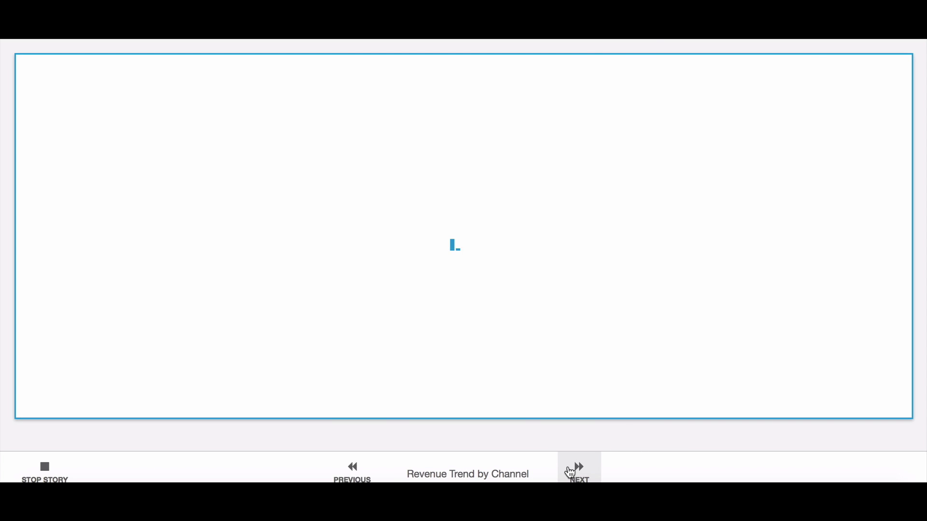